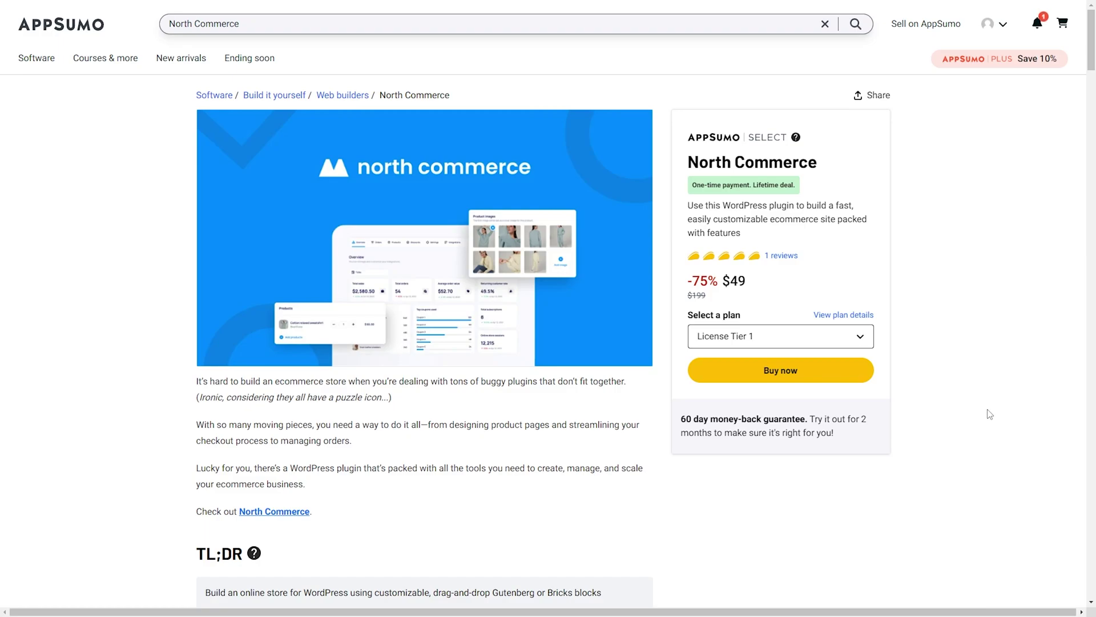
Scroll down through the North Commerce deal's details, founder message, questions and reviews.
scroll(990, 414, "down", 3)
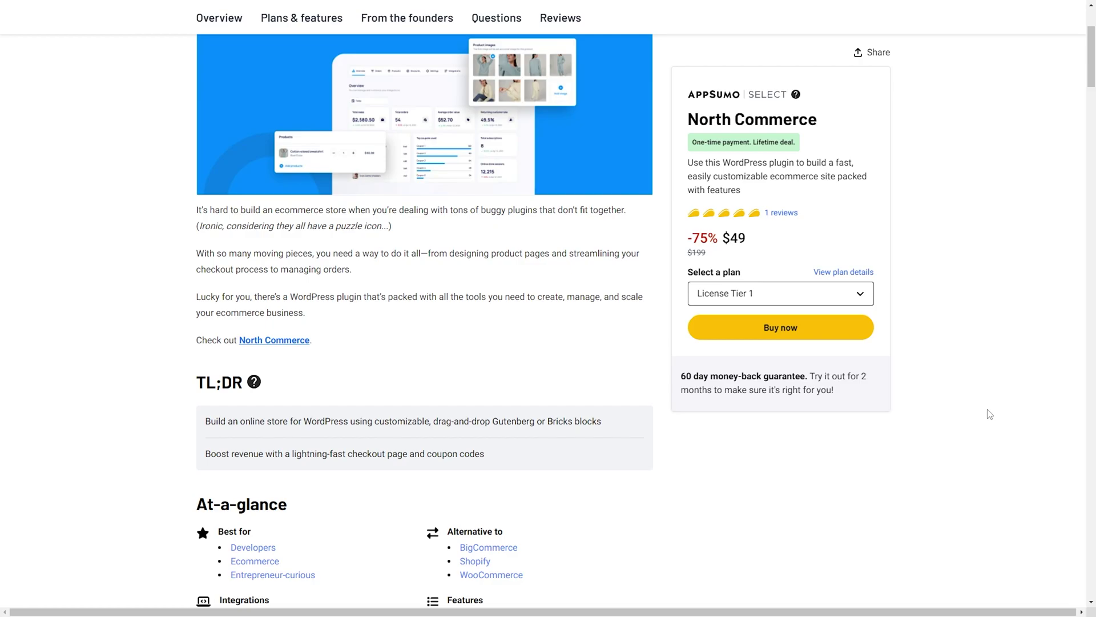
scroll(990, 413, "down", 20)
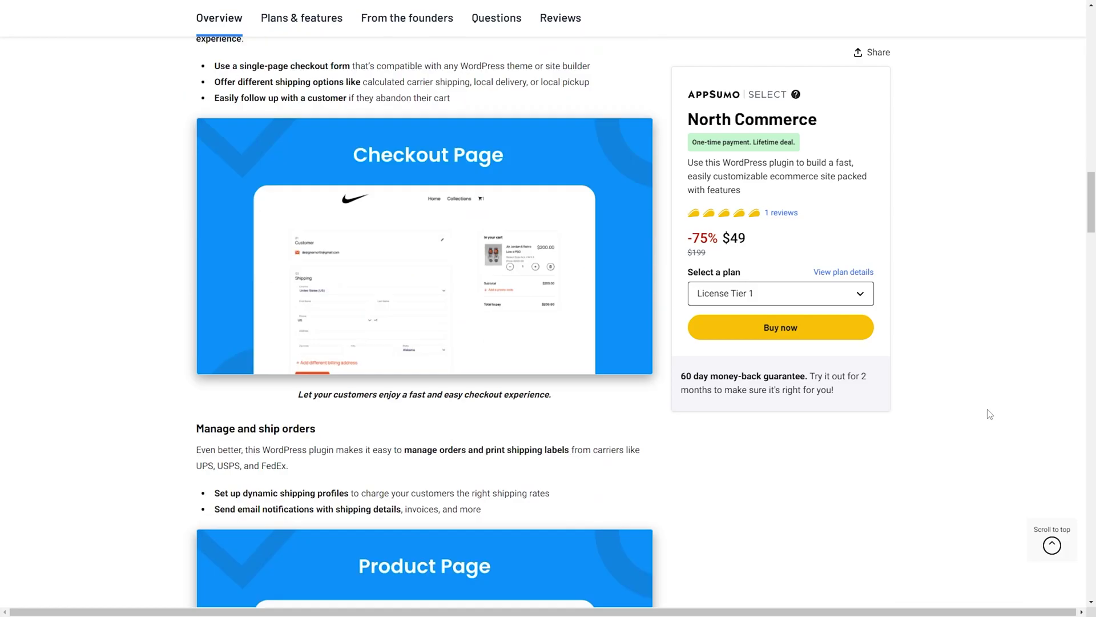
scroll(990, 413, "down", 20)
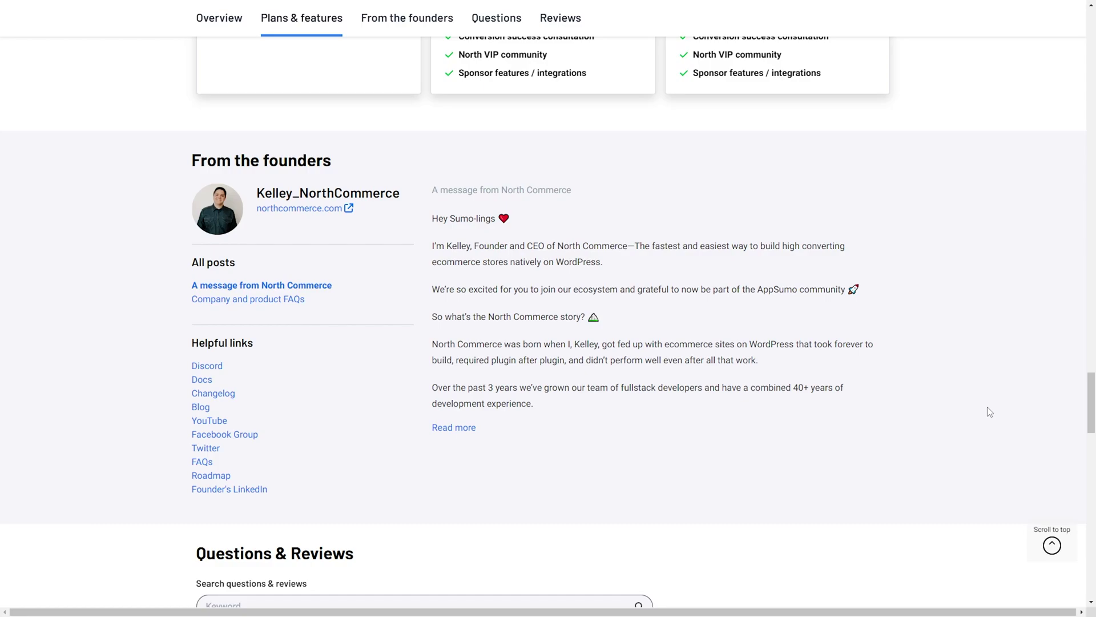
scroll(987, 408, "down", 20)
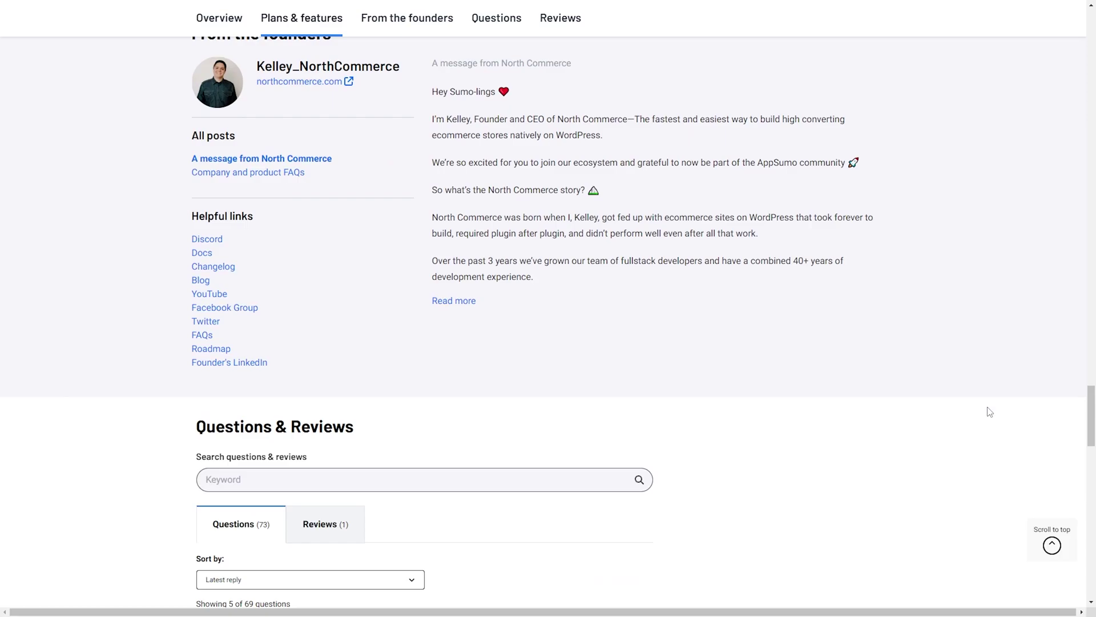
scroll(989, 411, "down", 5)
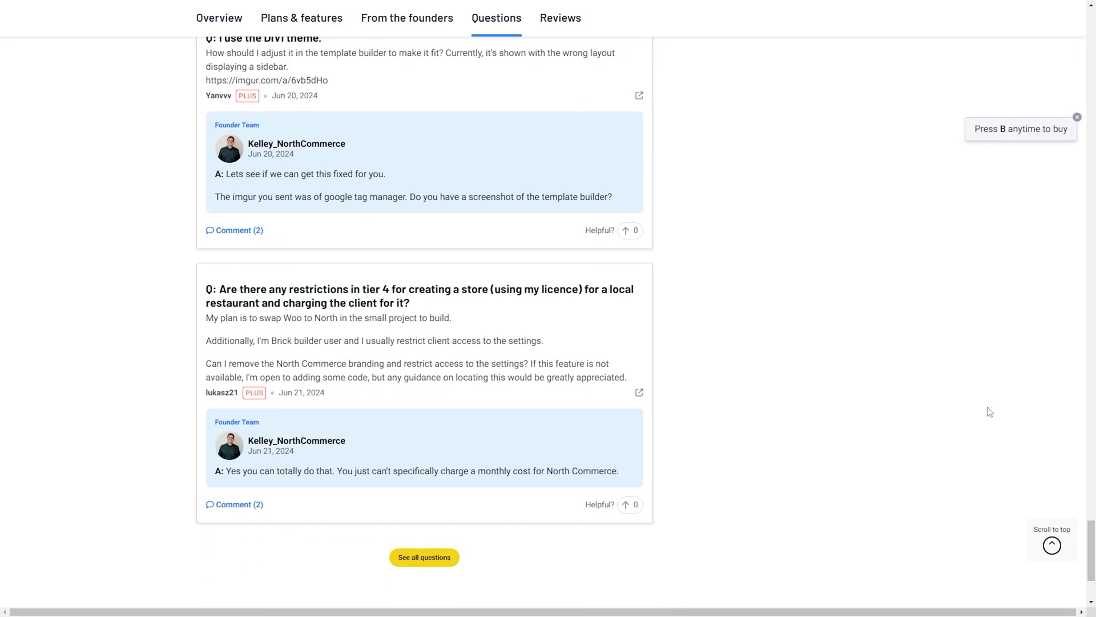
Dismiss the 'Press B anytime to buy' tip and return up to the $49/$99/$199 license tiers.
scroll(989, 411, "up", 15)
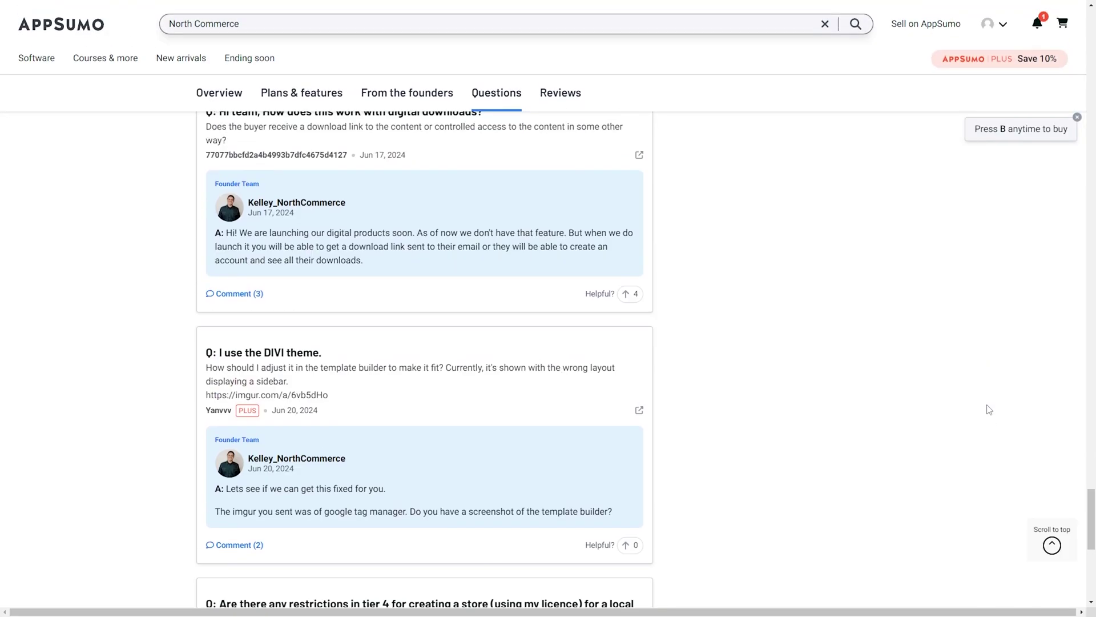
scroll(989, 409, "up", 7)
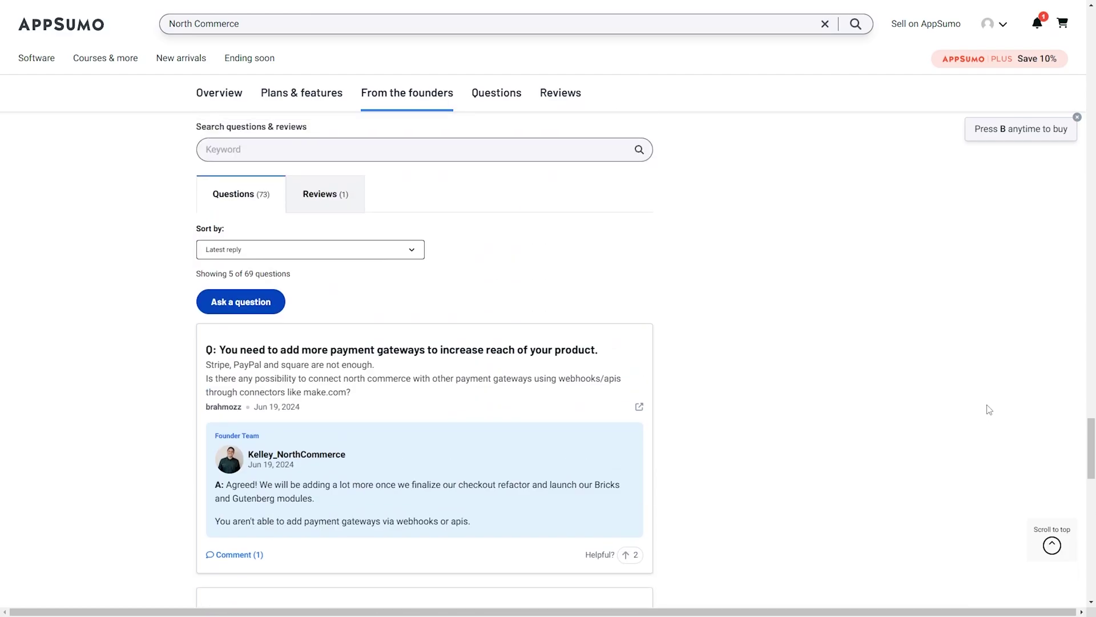
scroll(833, 503, "down", 15)
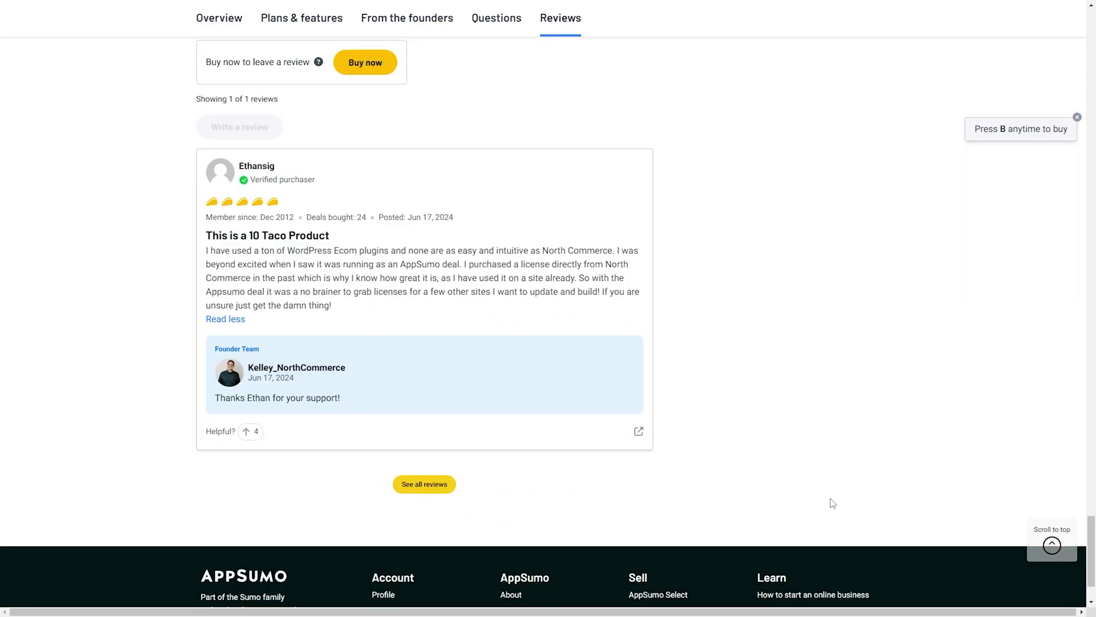
scroll(976, 485, "up", 3)
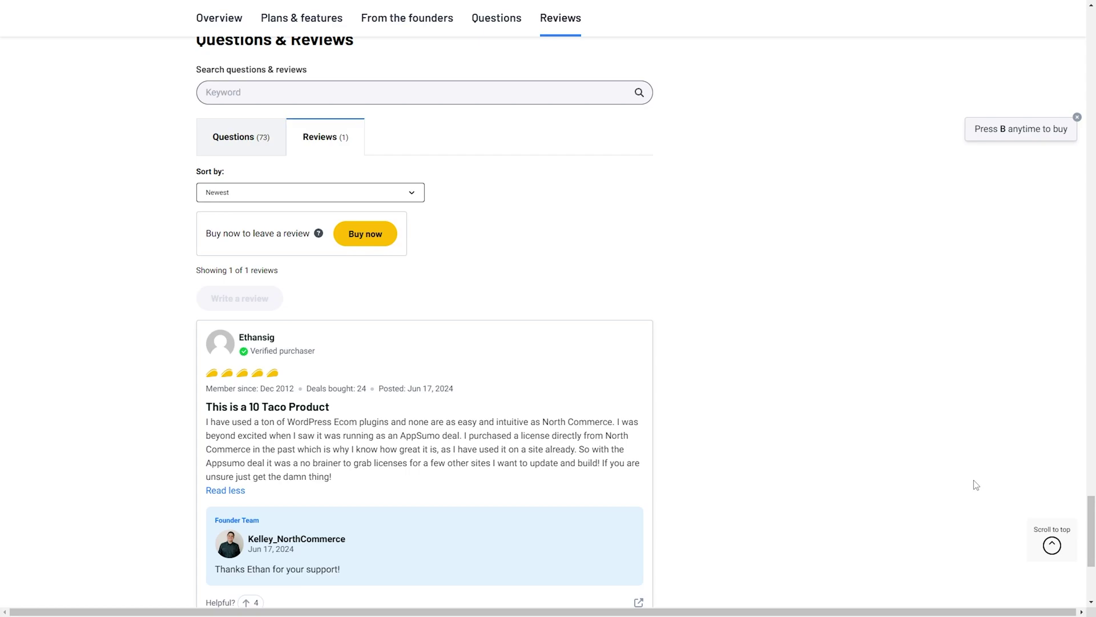
left_click(1076, 117)
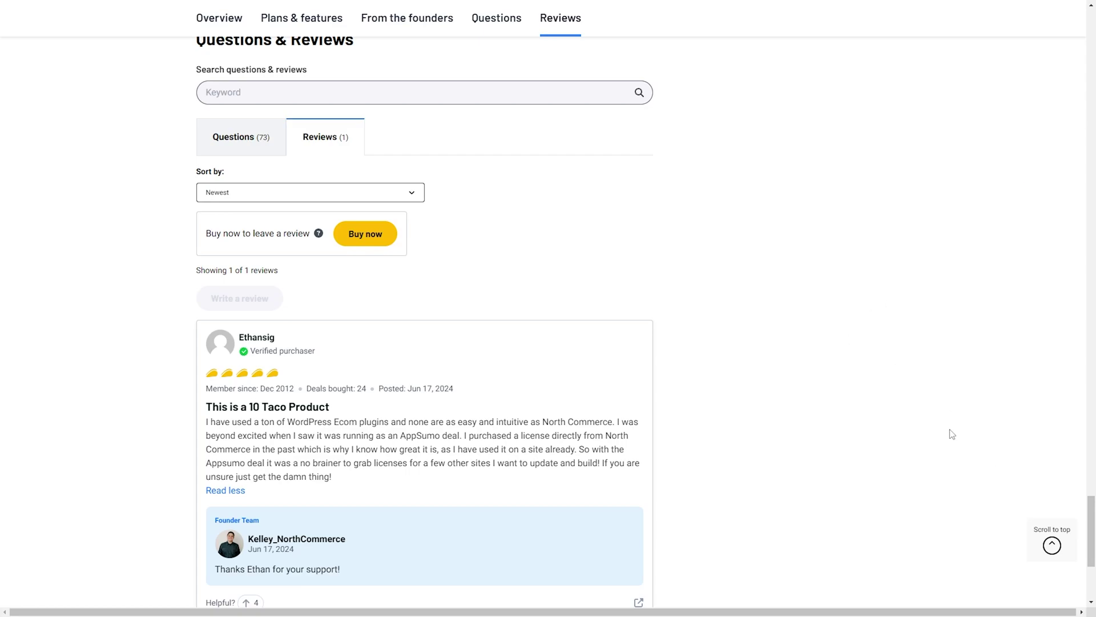
scroll(952, 434, "up", 15)
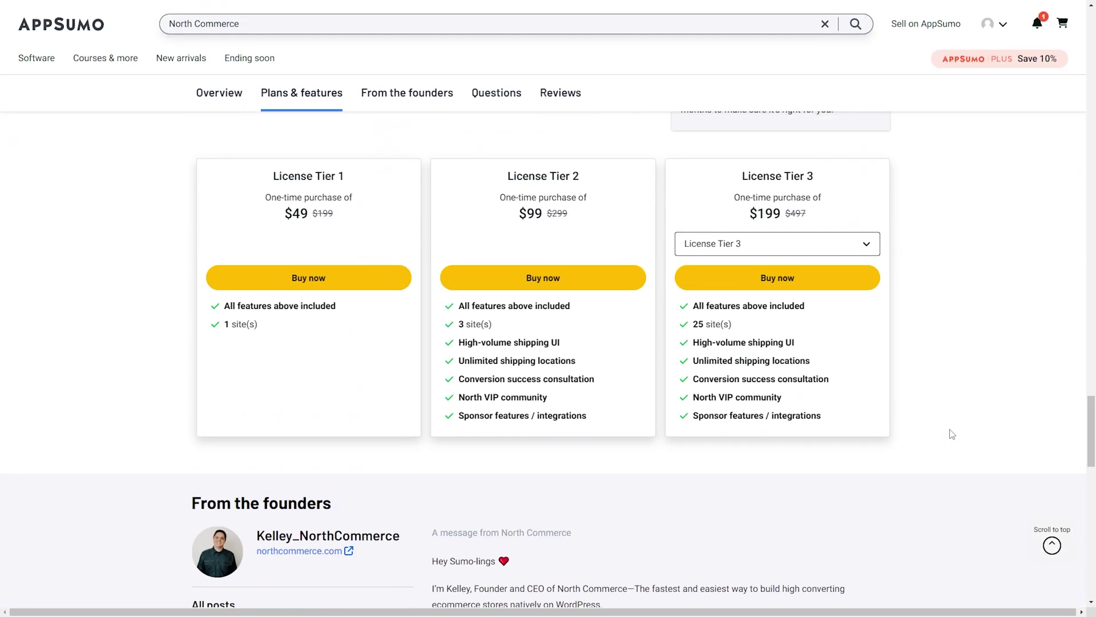
Switch the third pricing card from License Tier 3 to License Tier 4 at $399.
scroll(999, 322, "down", 4)
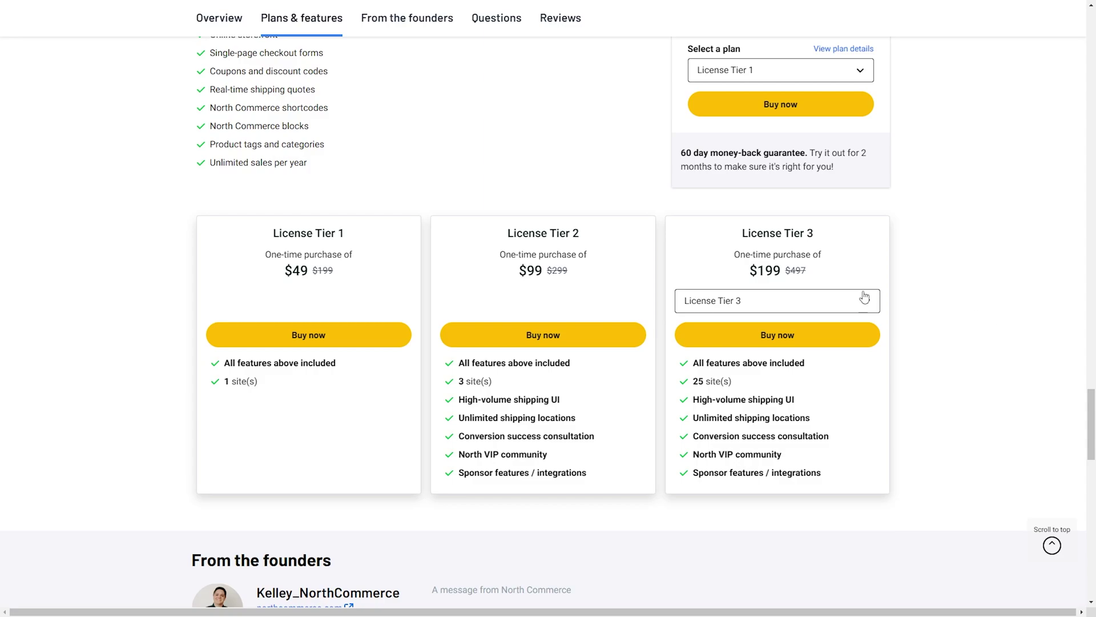
left_click(834, 300)
left_click(825, 350)
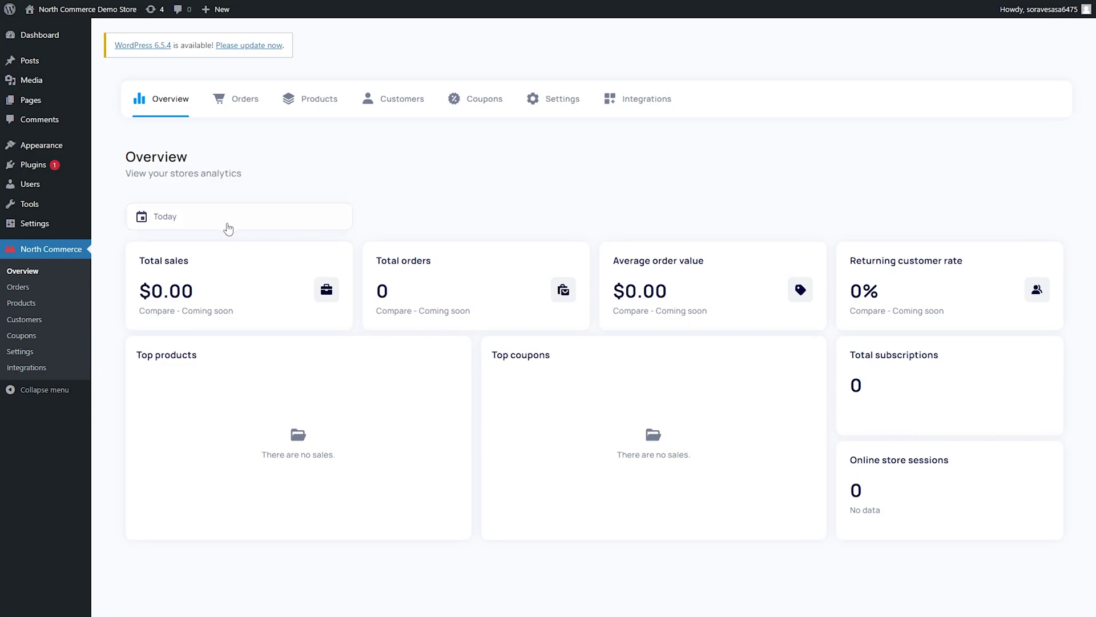
left_click(228, 226)
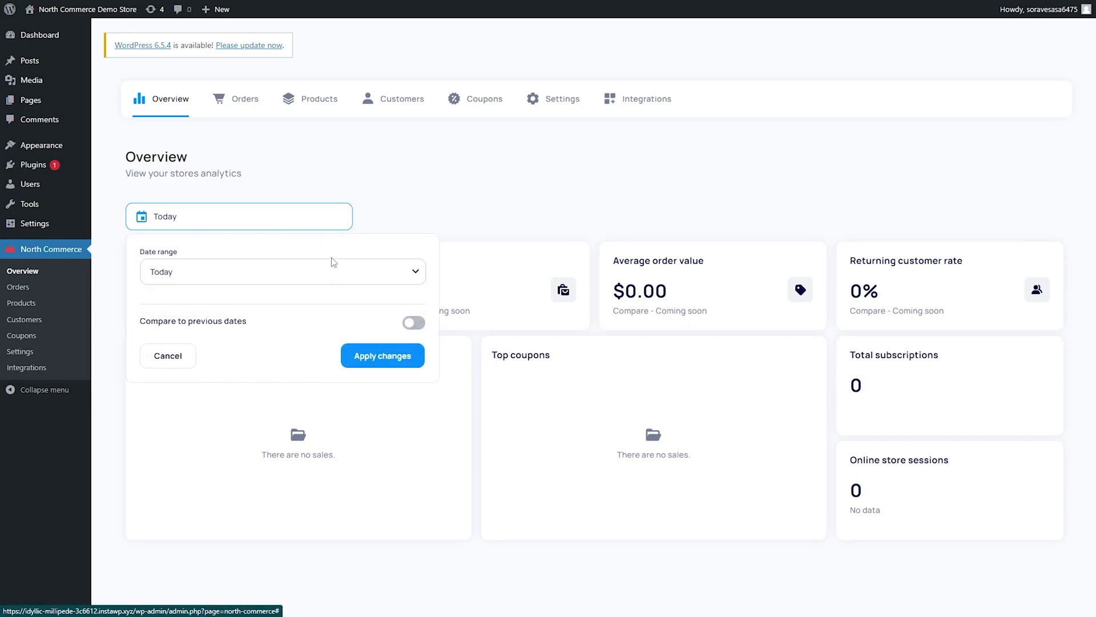
left_click(352, 272)
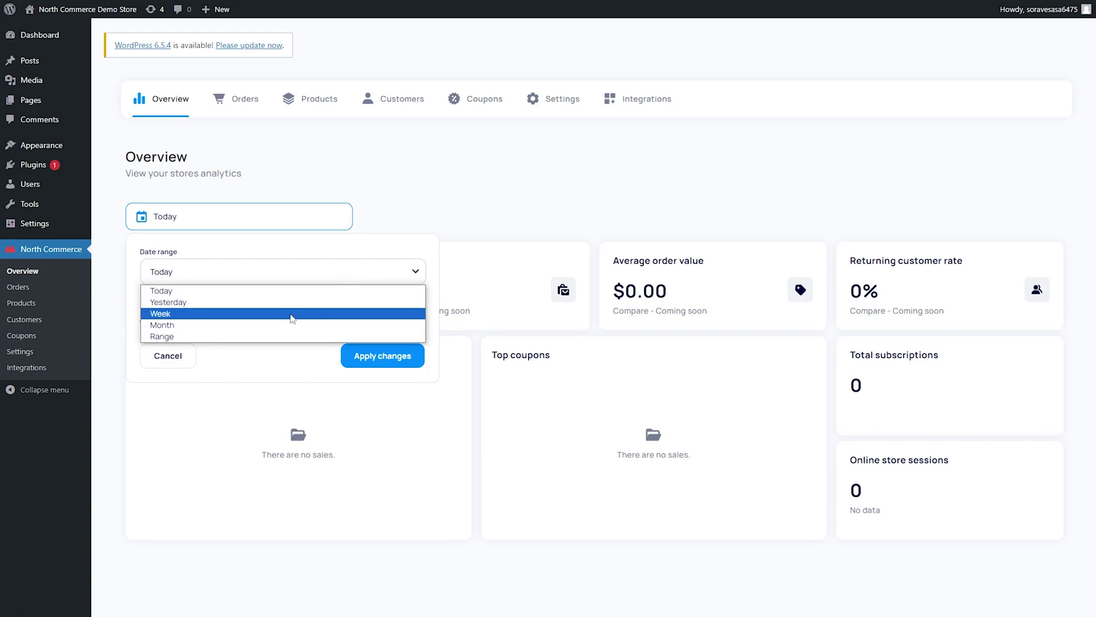
left_click(284, 336)
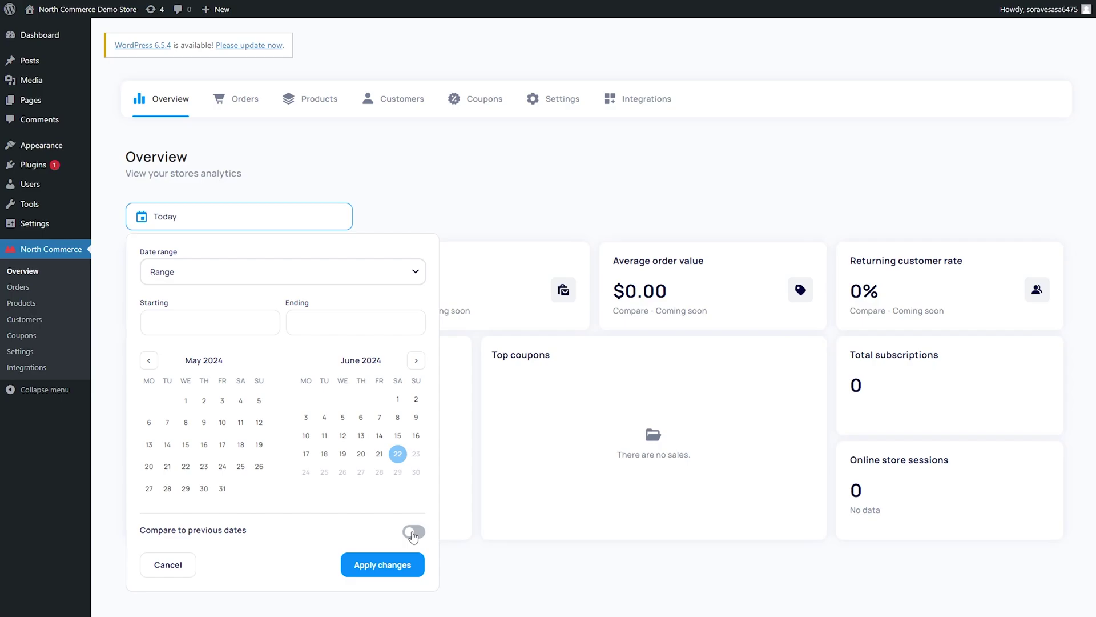
left_click(405, 210)
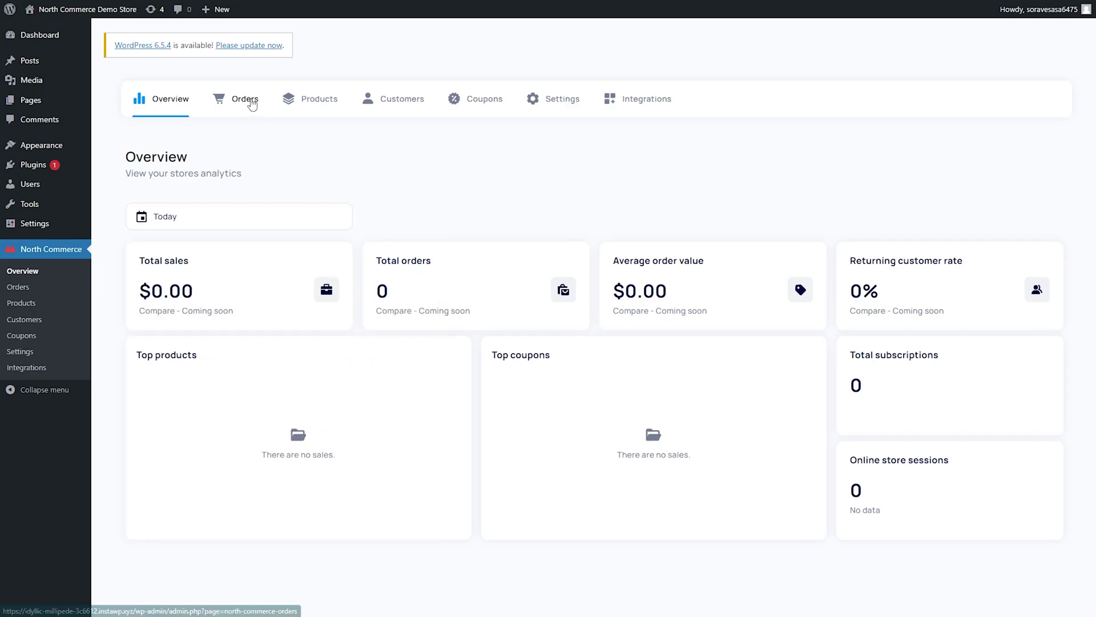
Open the Orders list and glance over the store's 51 orders.
left_click(252, 102)
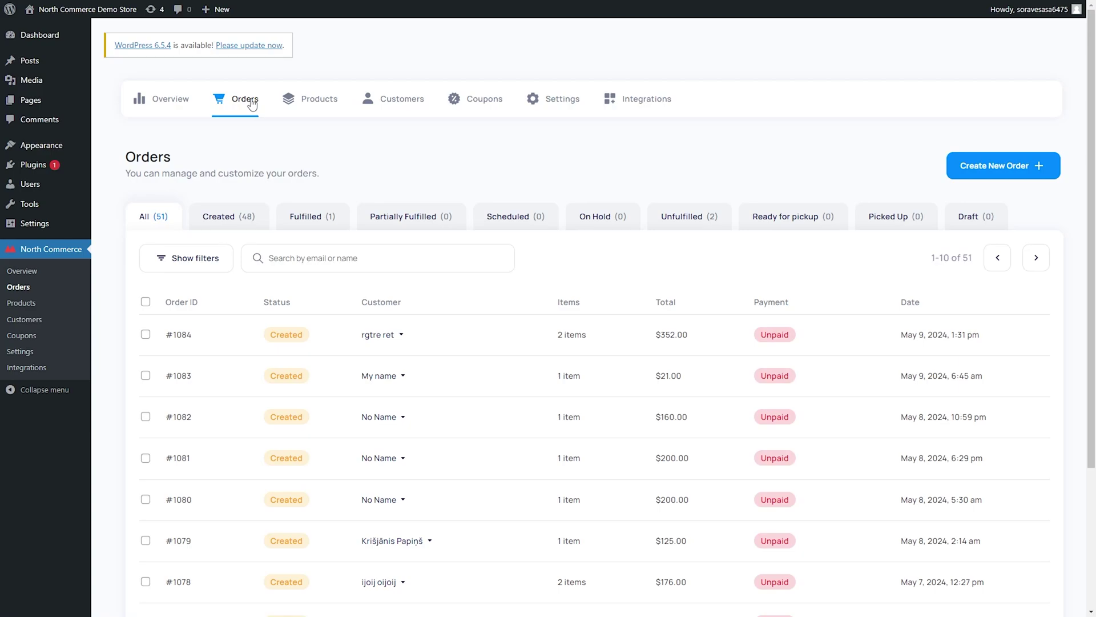
scroll(423, 162, "down", 5)
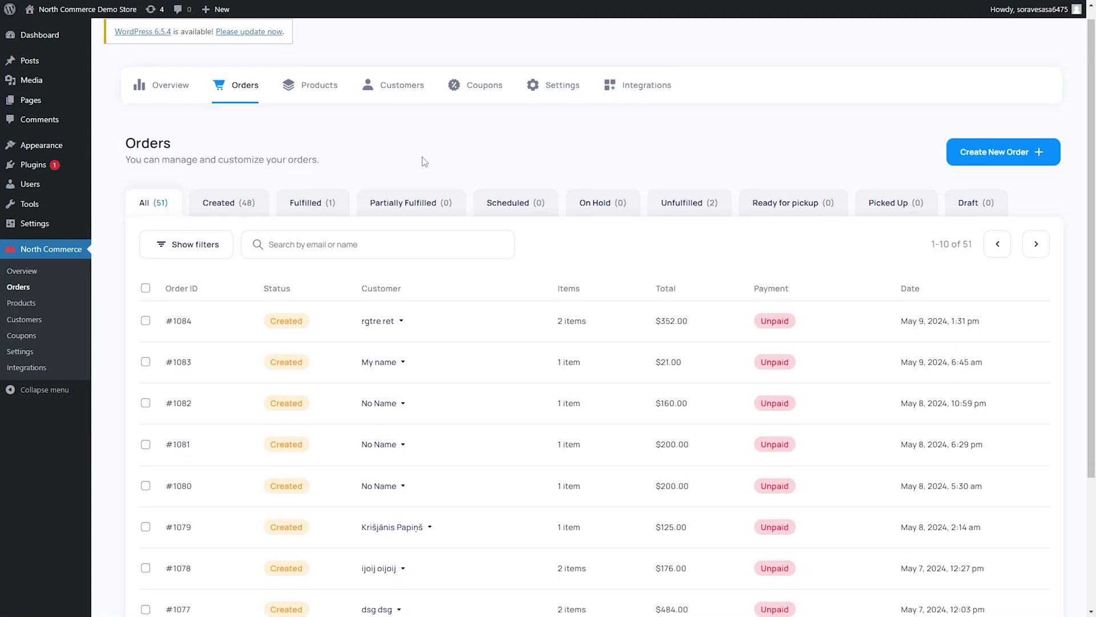
scroll(423, 163, "up", 5)
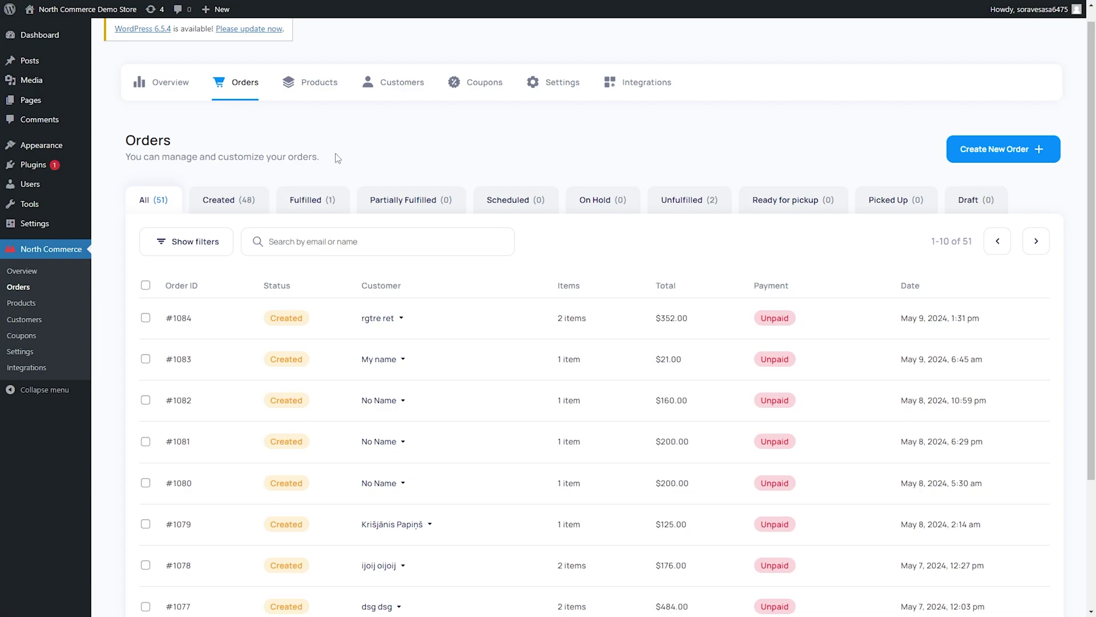
Filter orders by Created, Fulfilled, Partially Fulfilled and On Hold, then return to All.
left_click(254, 209)
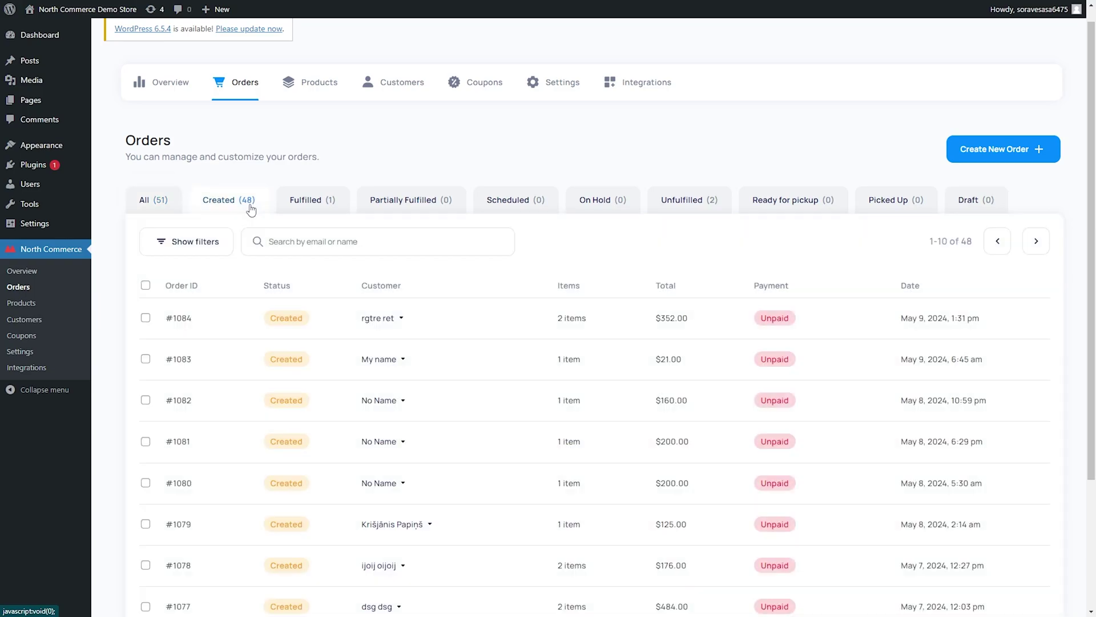
left_click(333, 212)
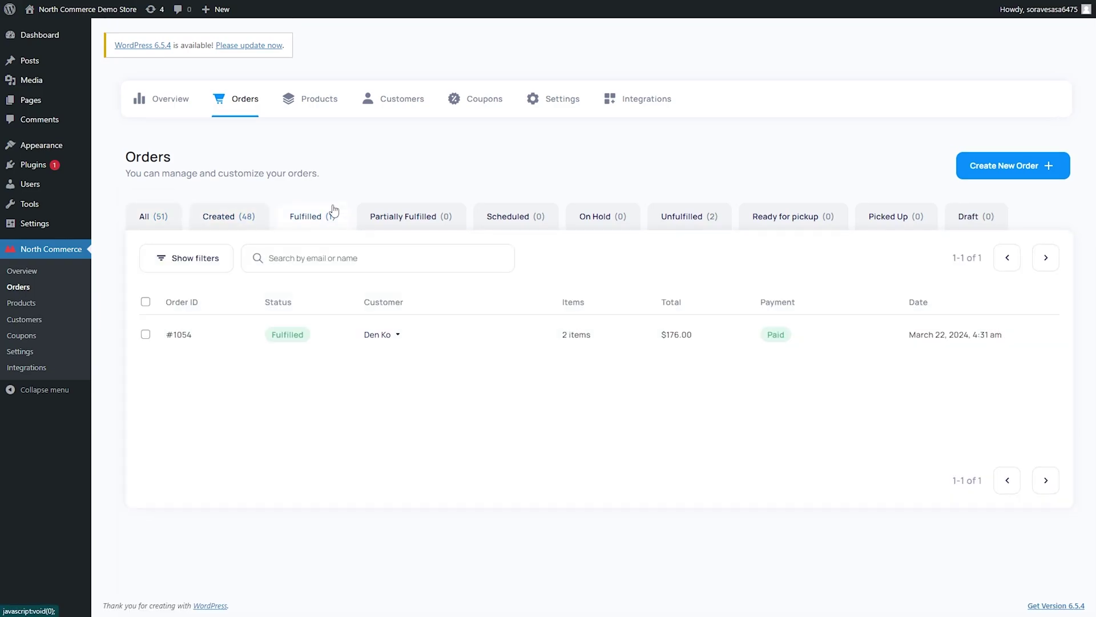
left_click(398, 222)
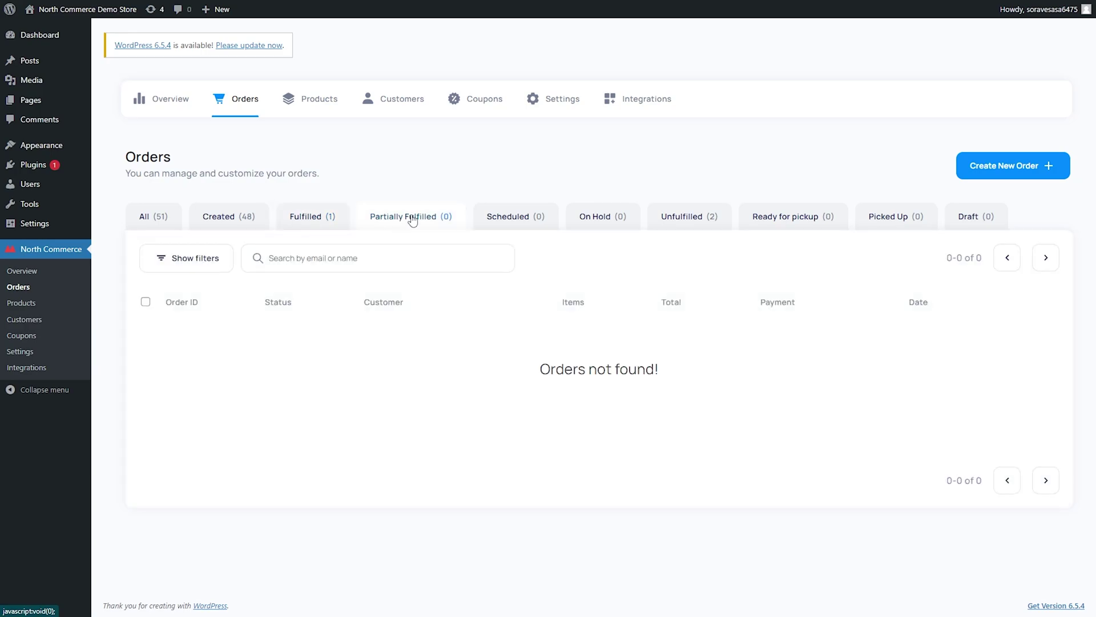
left_click(572, 215)
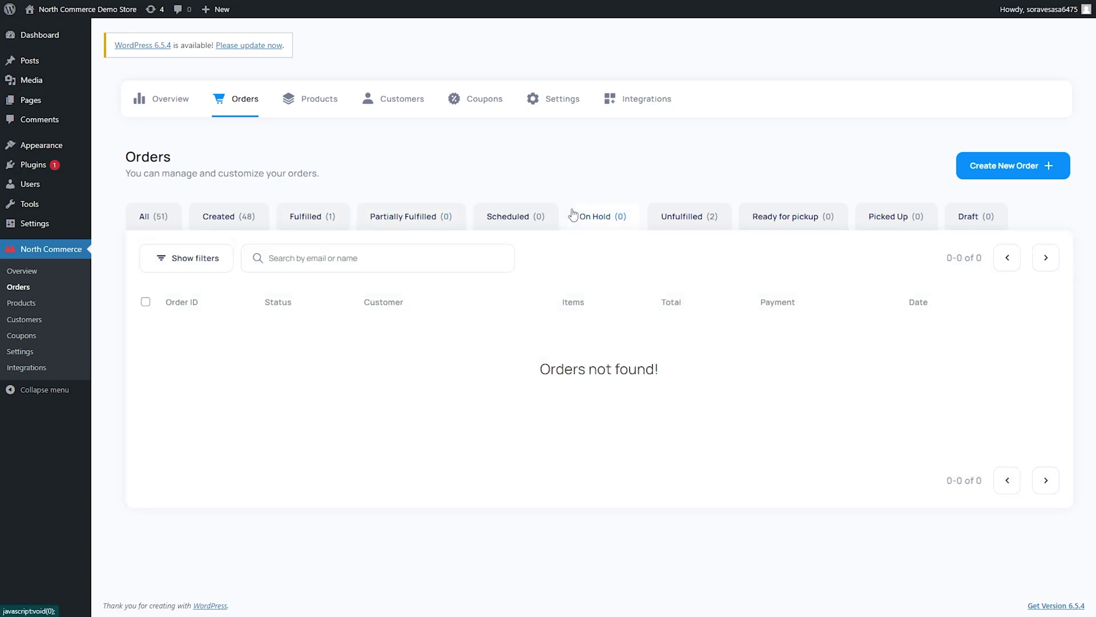
left_click(154, 225)
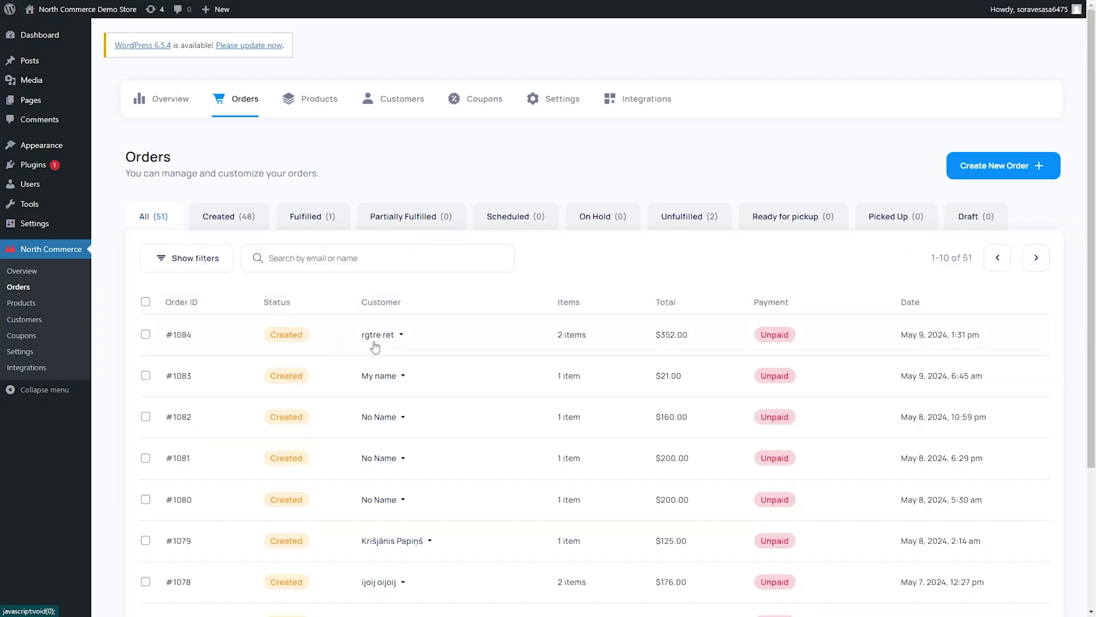
Open order #1084 and review its two Nike Universa items and $352.00 unpaid total.
left_click(496, 356)
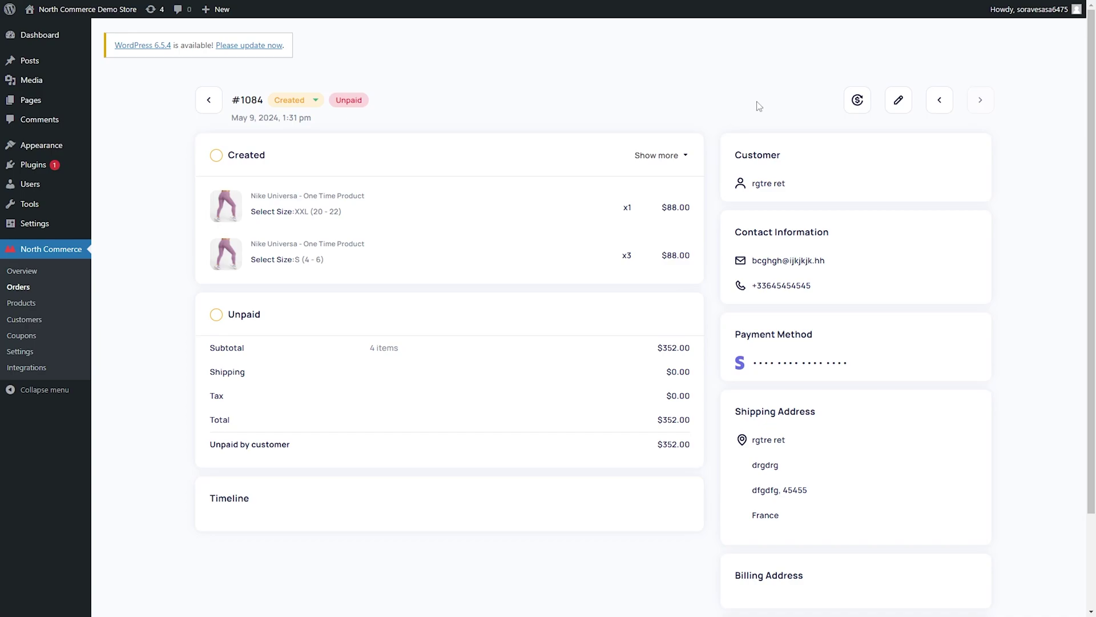
mouse_move(808, 180)
scroll(863, 369, "down", 2)
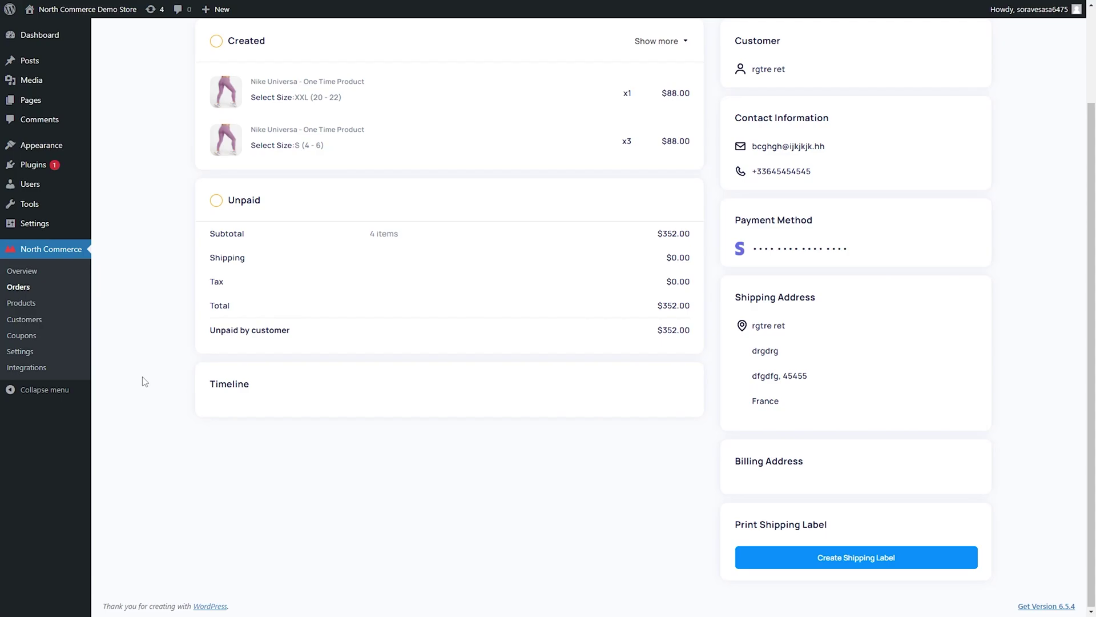
scroll(145, 382, "up", 2)
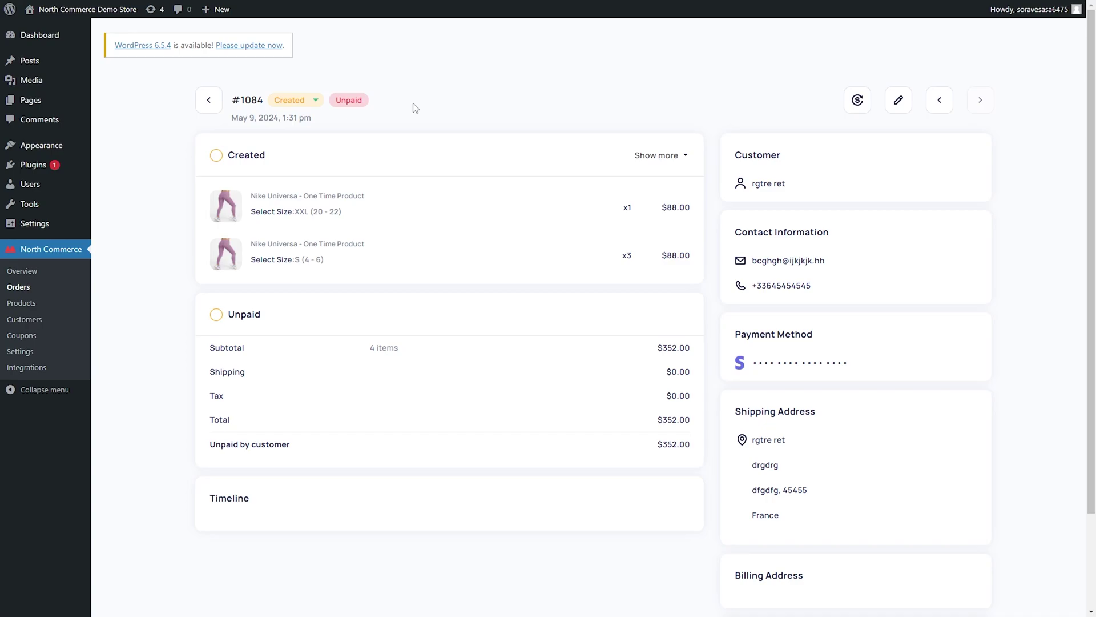
Set order #1084's status to Fulfilled and view the Fulfilled orders list.
left_click(316, 101)
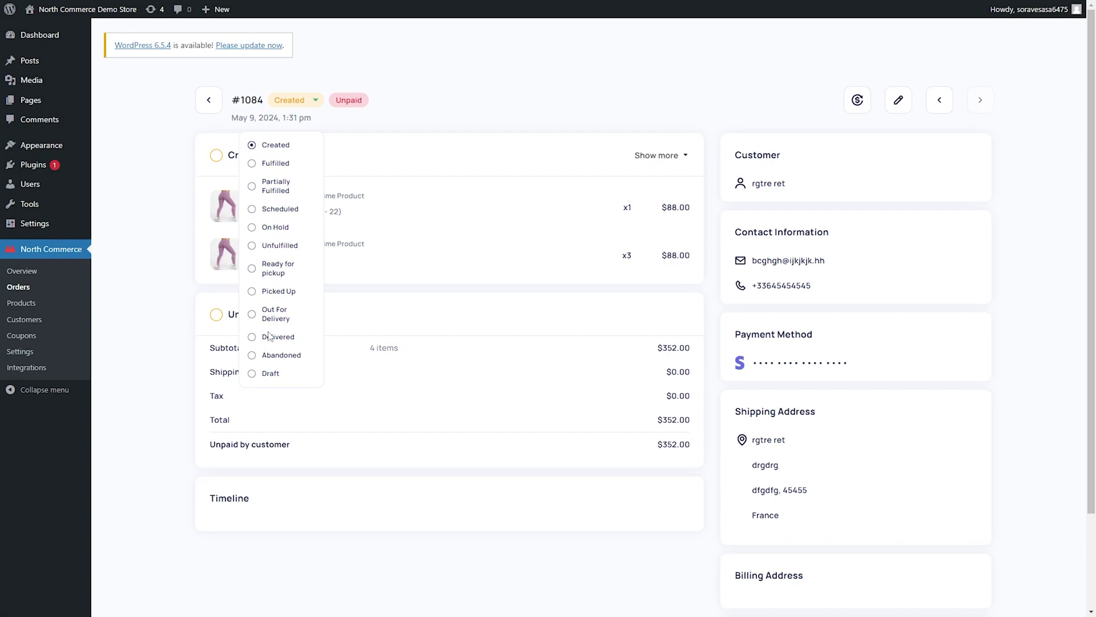
left_click(278, 164)
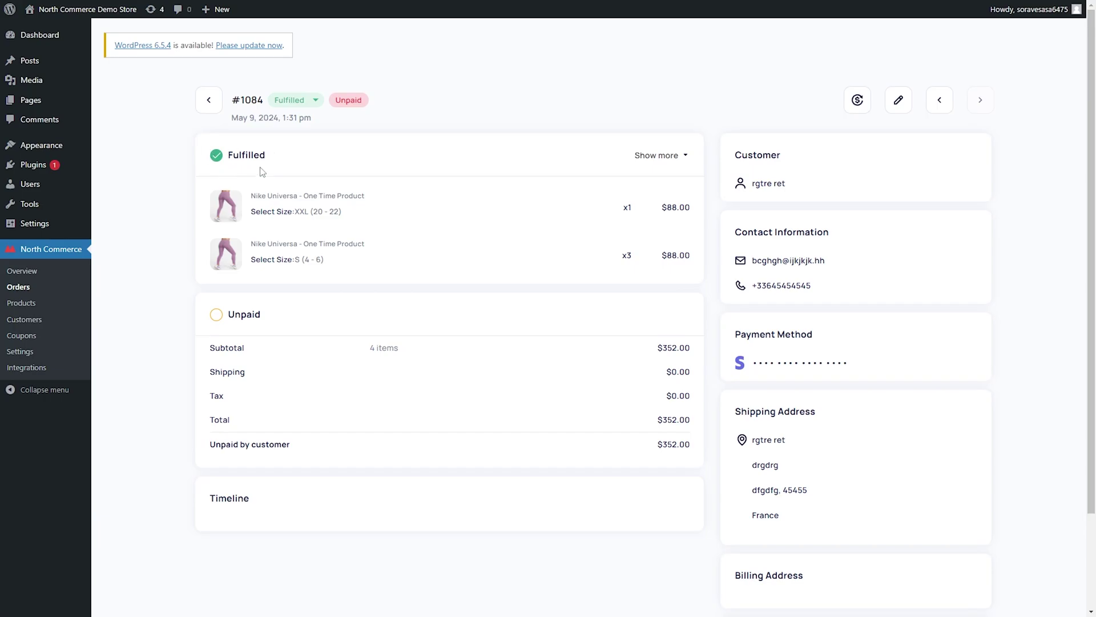
left_click(207, 100)
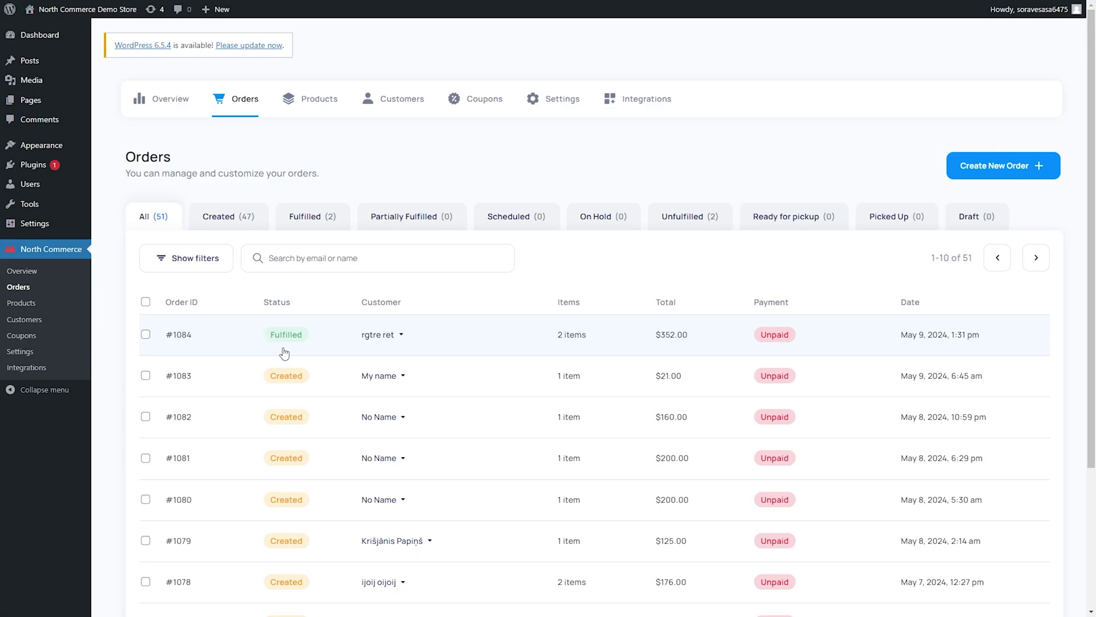
left_click(308, 224)
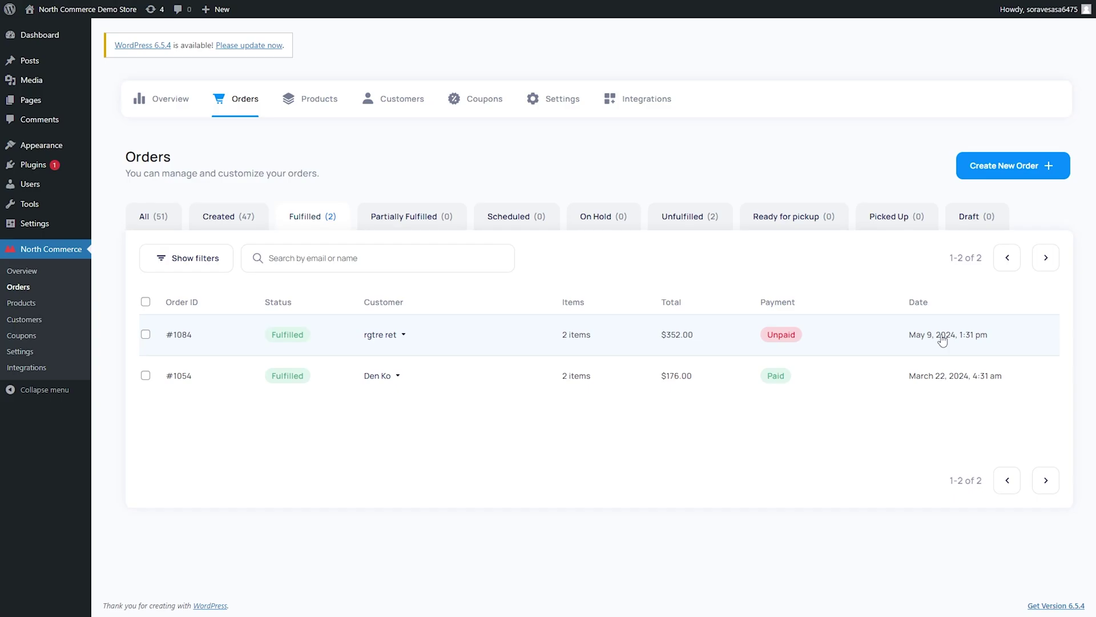
Start a new order for an existing customer and select Nike Primary with all its variants.
left_click(1000, 166)
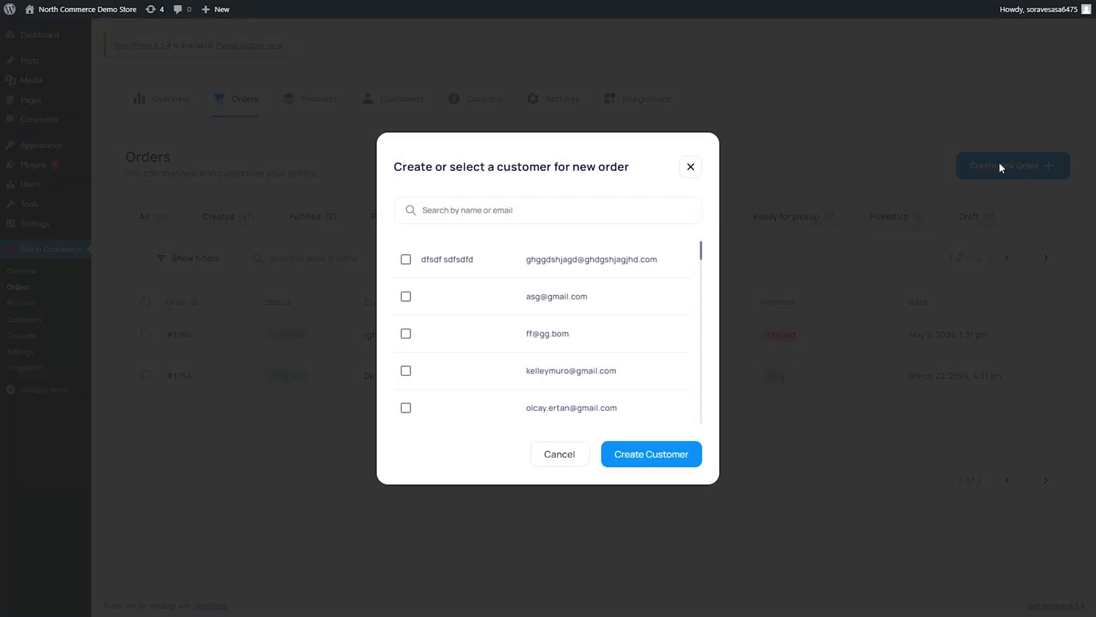
left_click(443, 268)
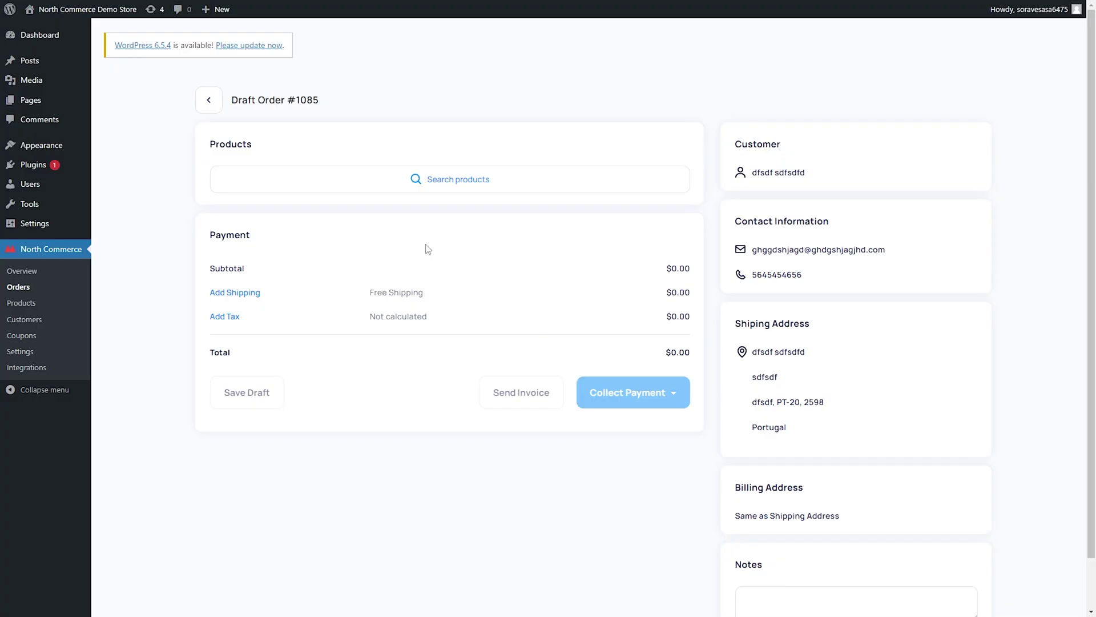
left_click(416, 188)
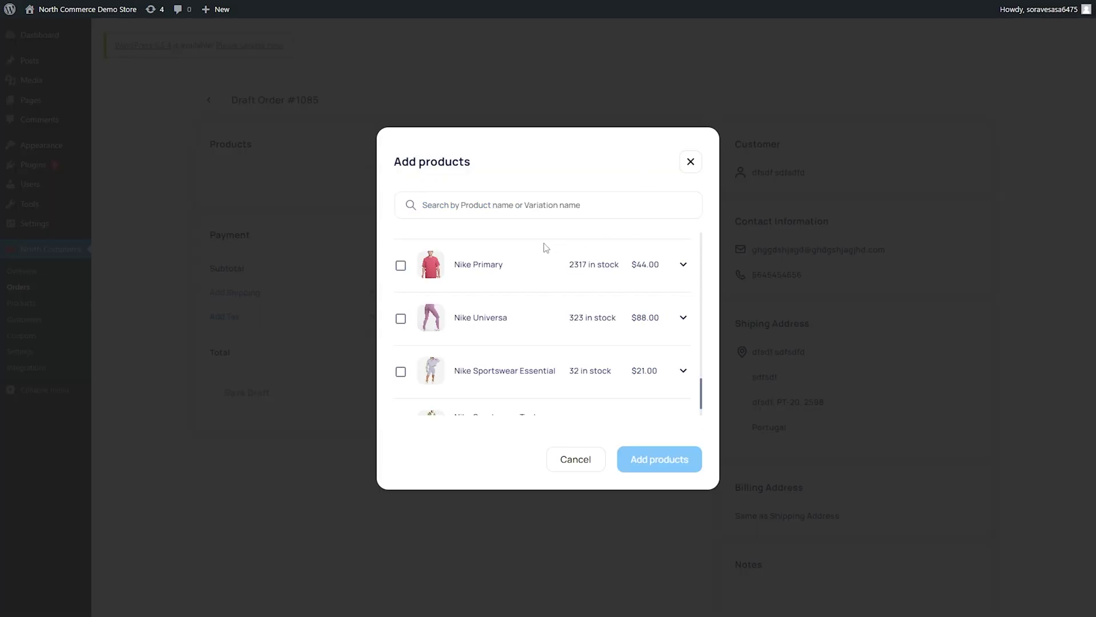
left_click(401, 265)
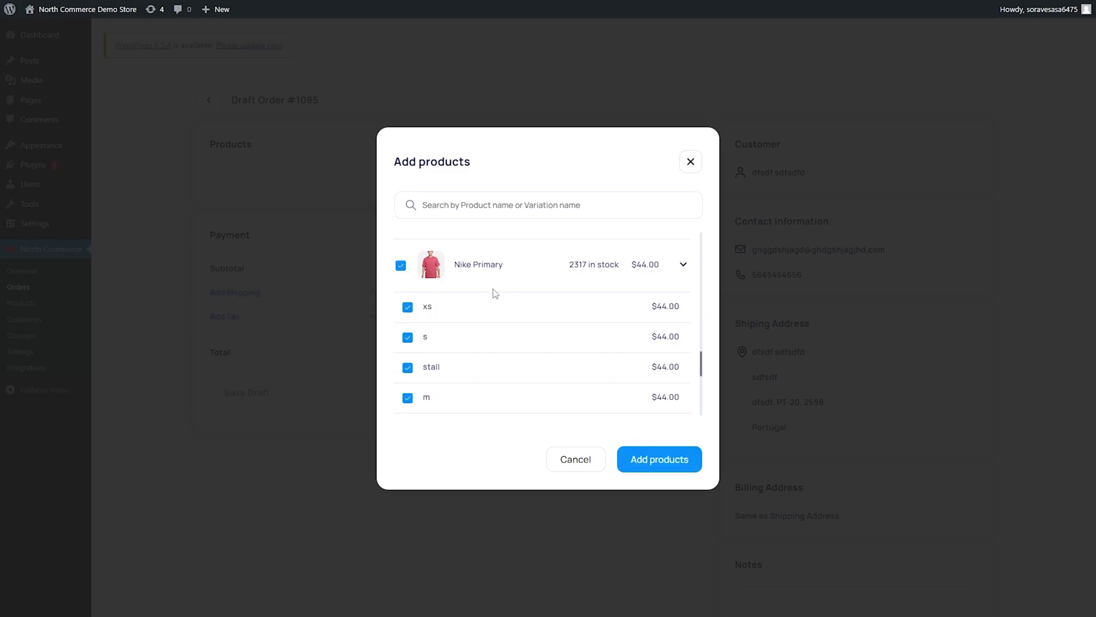
scroll(508, 281, "down", 2)
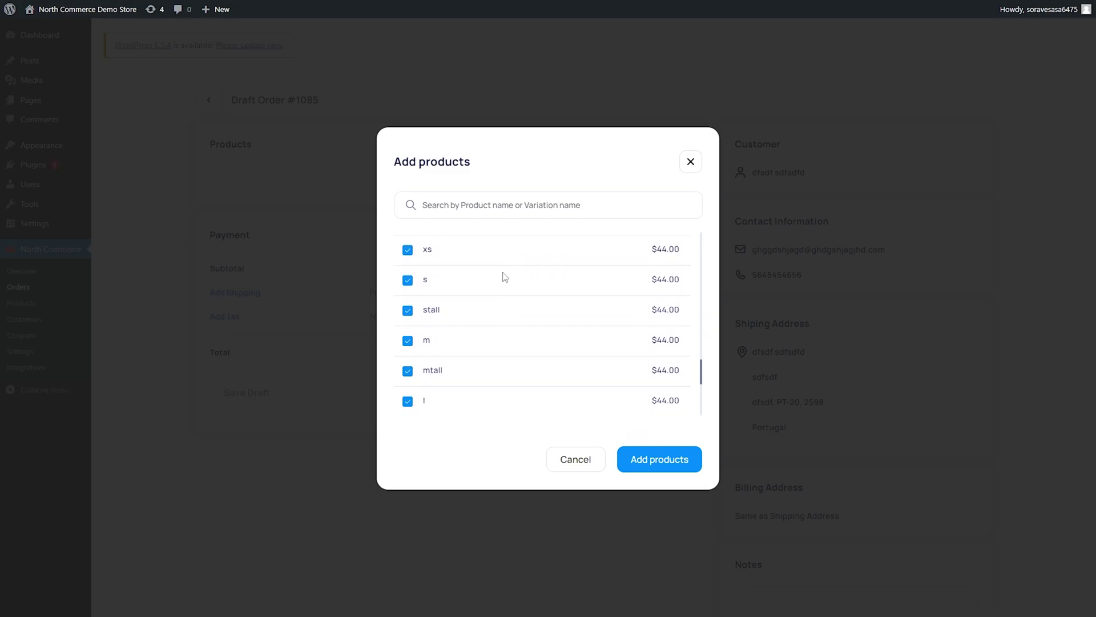
scroll(463, 269, "down", 3)
scroll(463, 269, "up", 3)
Untick the xs, stall, m, mtall, l and ltall variants and add Nike Primary to the order.
left_click(408, 250)
left_click(408, 310)
left_click(407, 341)
left_click(408, 371)
scroll(410, 374, "down", 1)
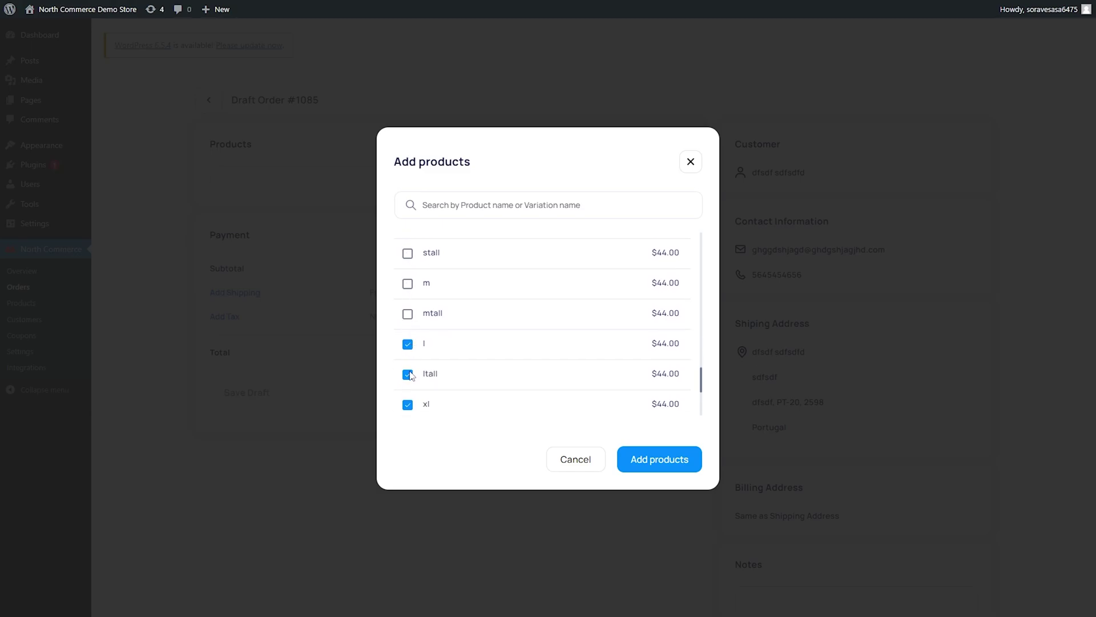
left_click(408, 344)
left_click(407, 374)
scroll(411, 377, "down", 2)
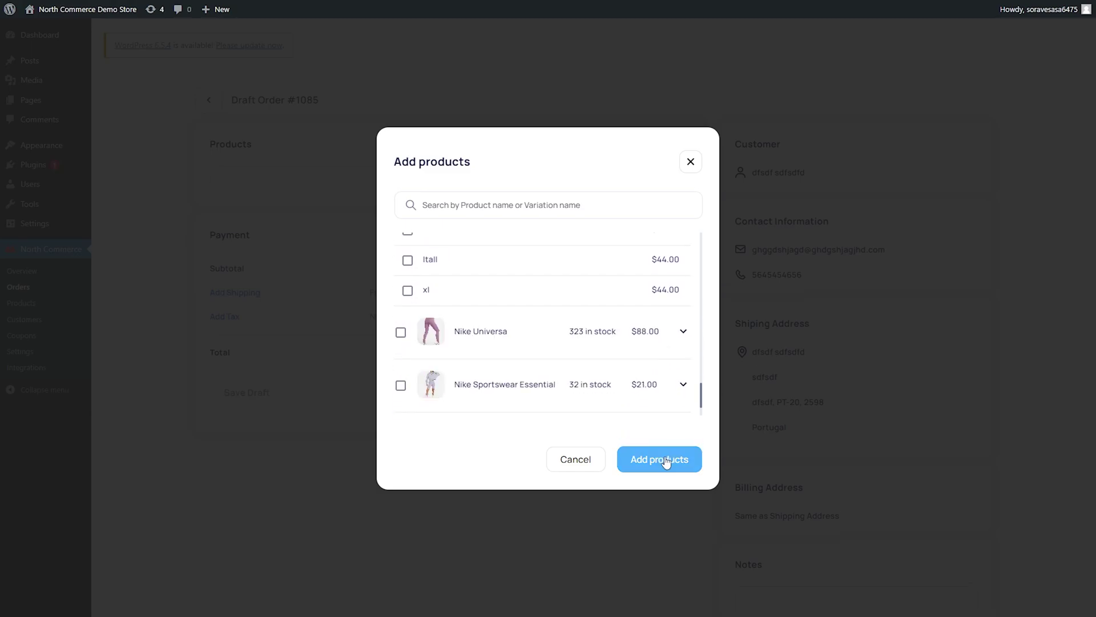
left_click(663, 459)
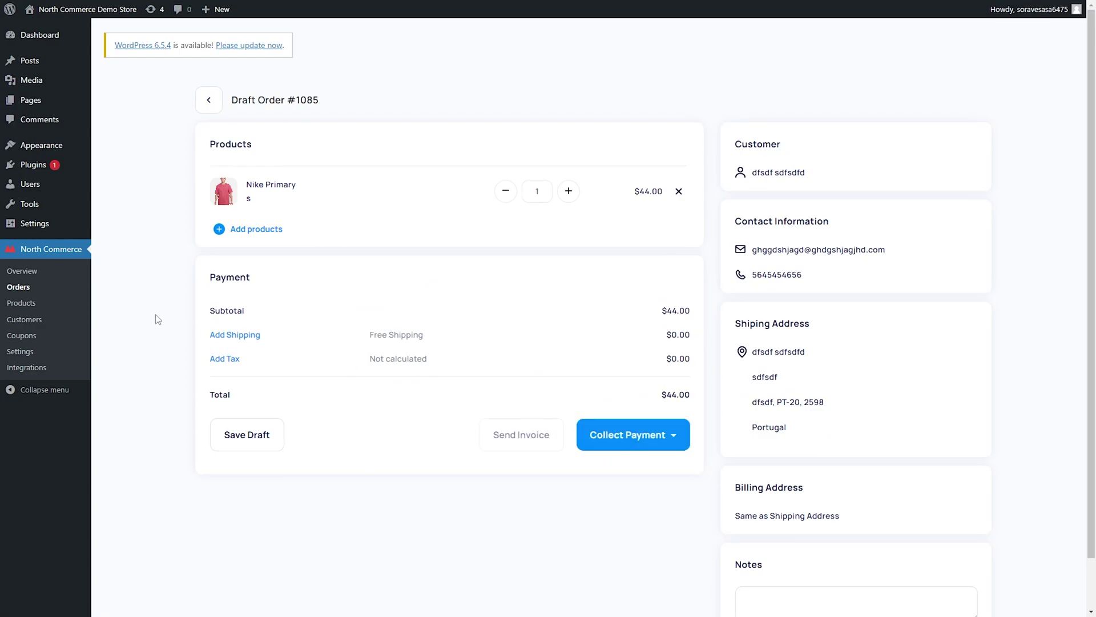
Replace the order line with only Nike Primary size s at $44.00.
left_click(684, 197)
left_click(685, 190)
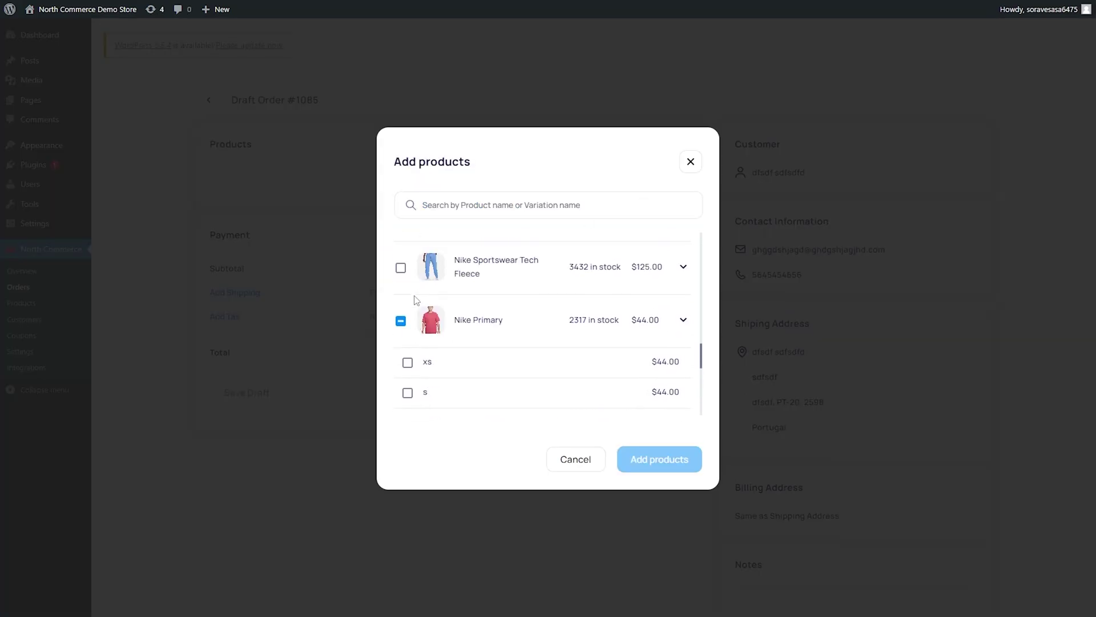
left_click(407, 393)
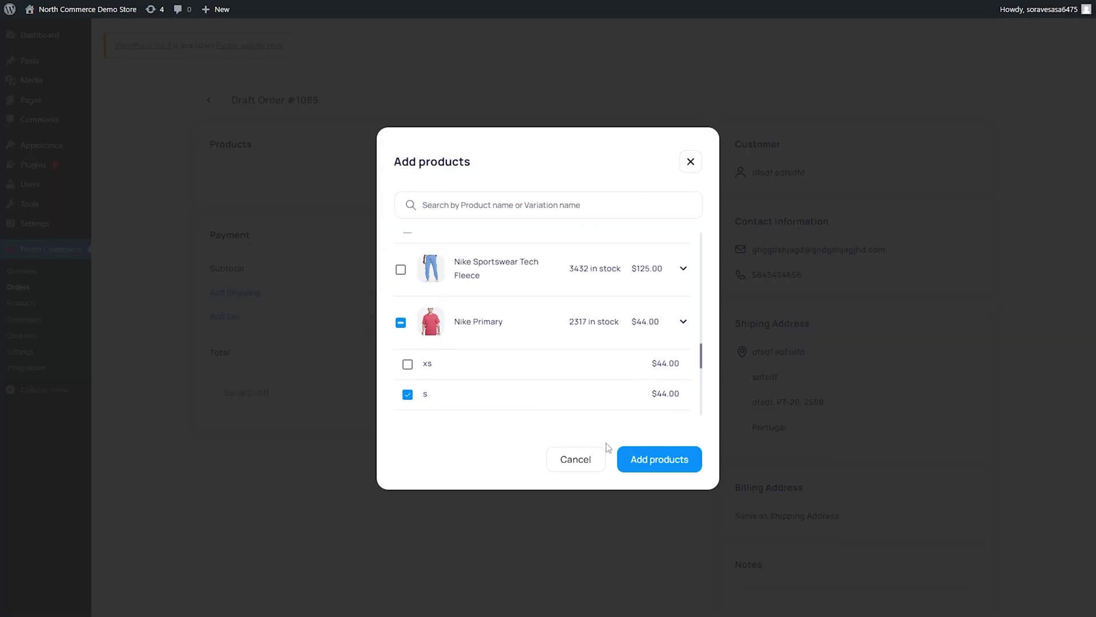
left_click(633, 458)
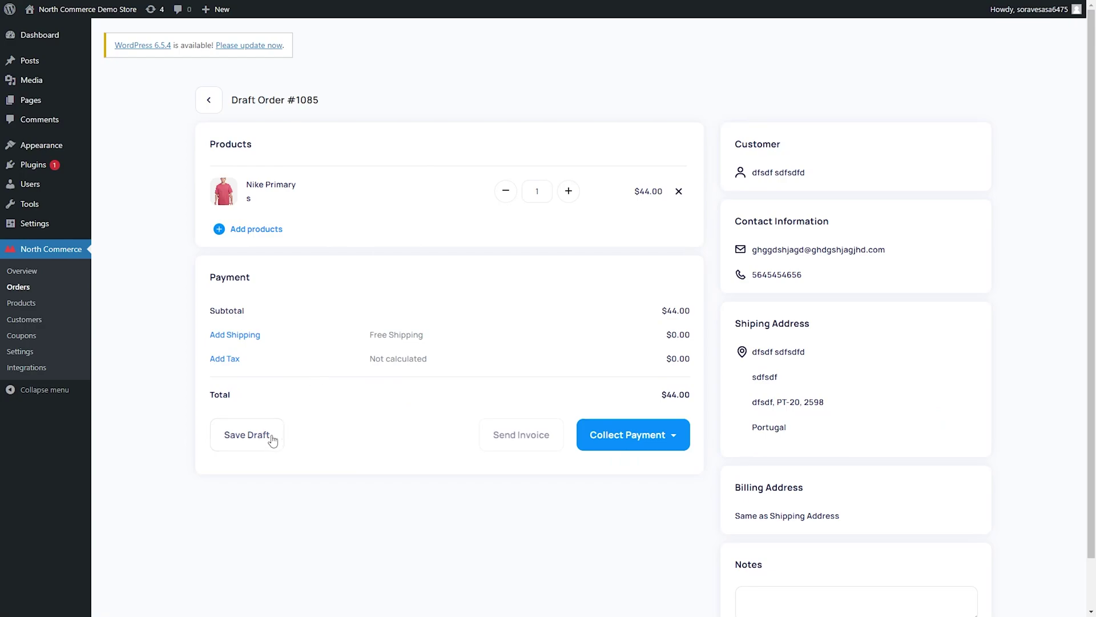
Add the note 'grumpy customer' to draft order #1085 and save the draft.
left_click(680, 435)
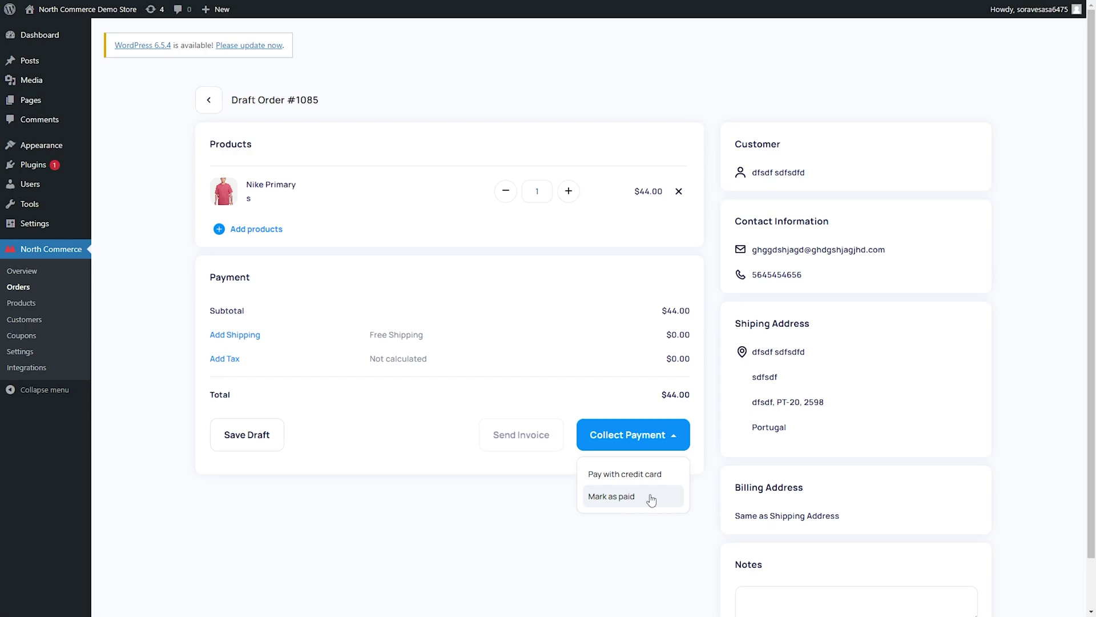
scroll(642, 457, "down", 1)
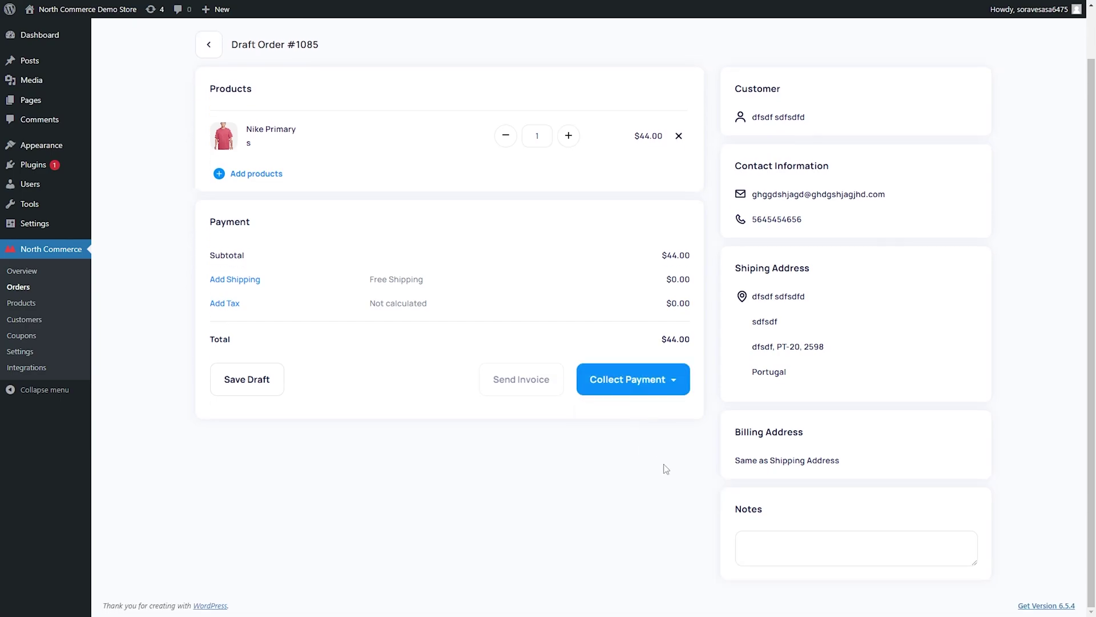
left_click(773, 537)
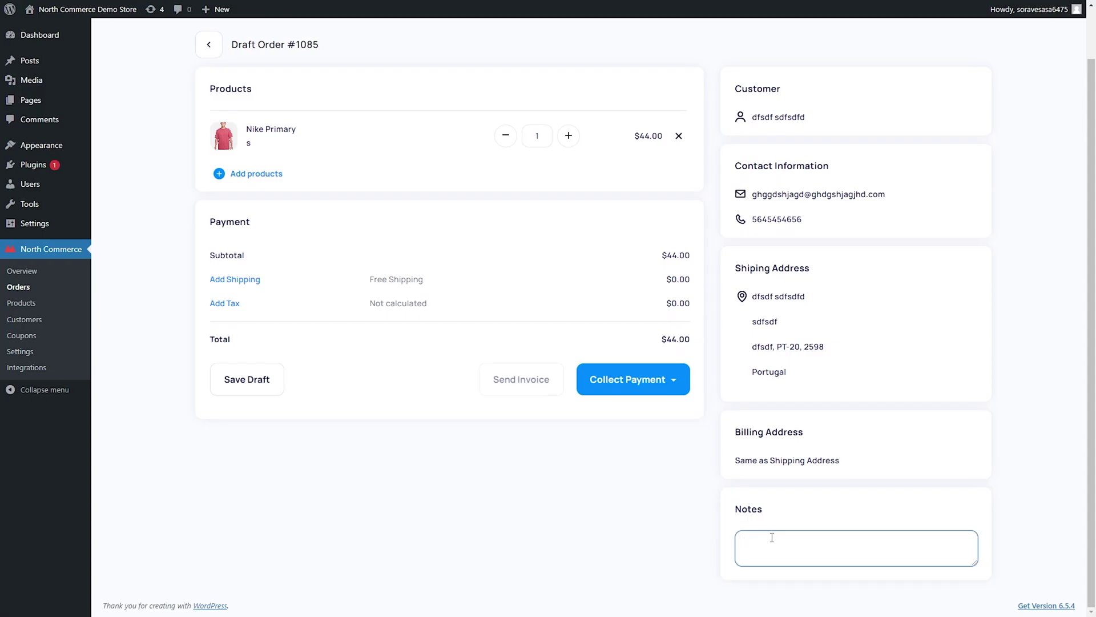
type("grumpy c")
type("omer")
left_click(268, 440)
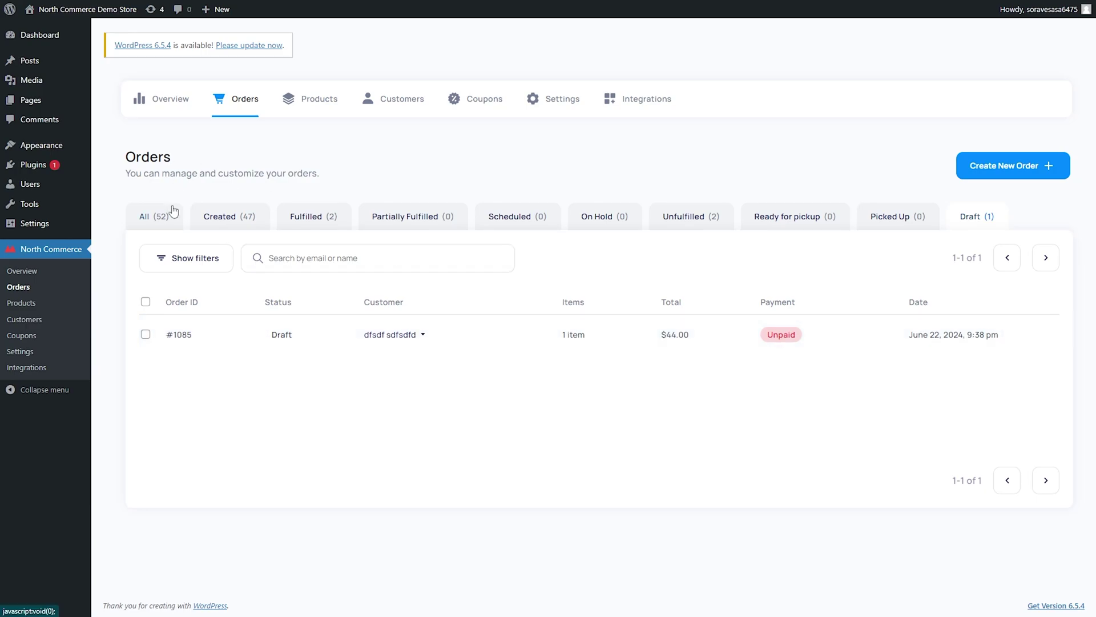
Open the Products page and scroll through the ten published products.
left_click(319, 106)
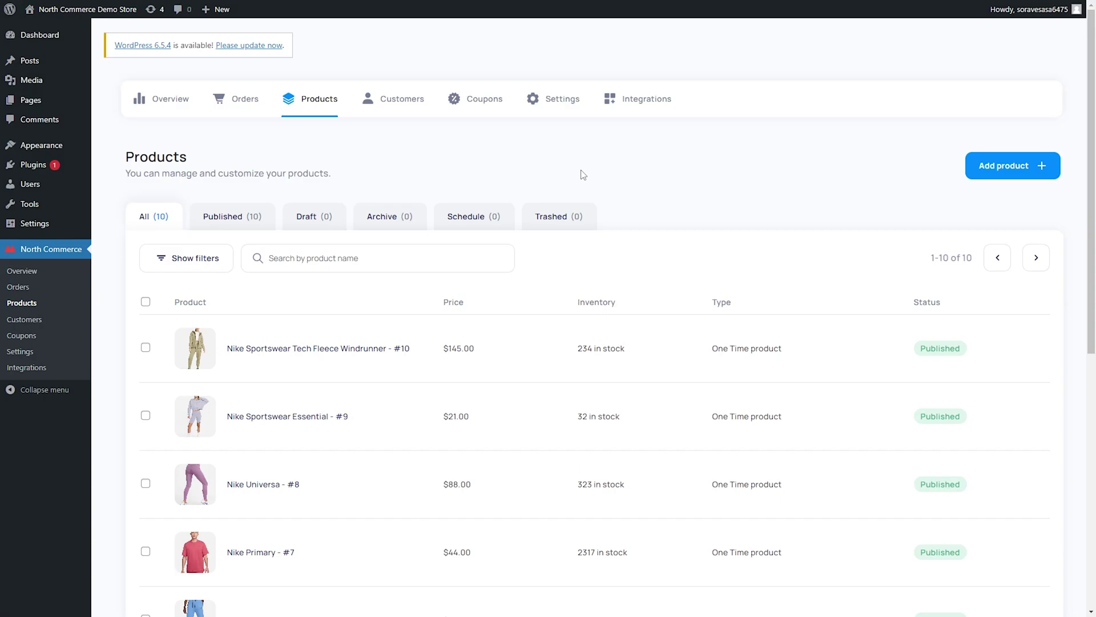
scroll(583, 174, "down", 8)
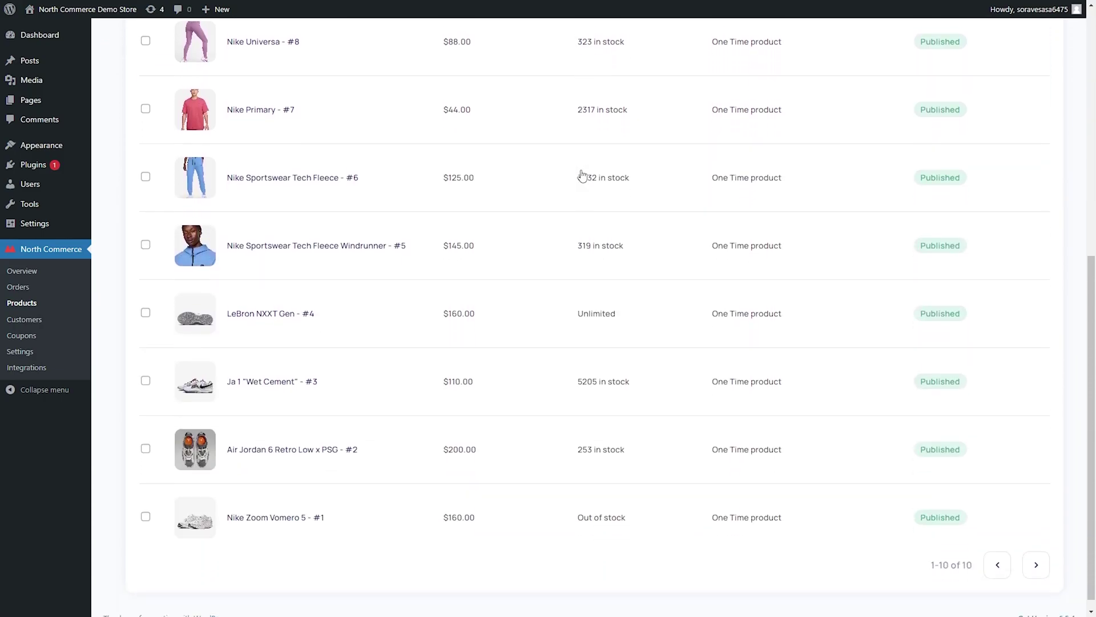
scroll(581, 174, "up", 8)
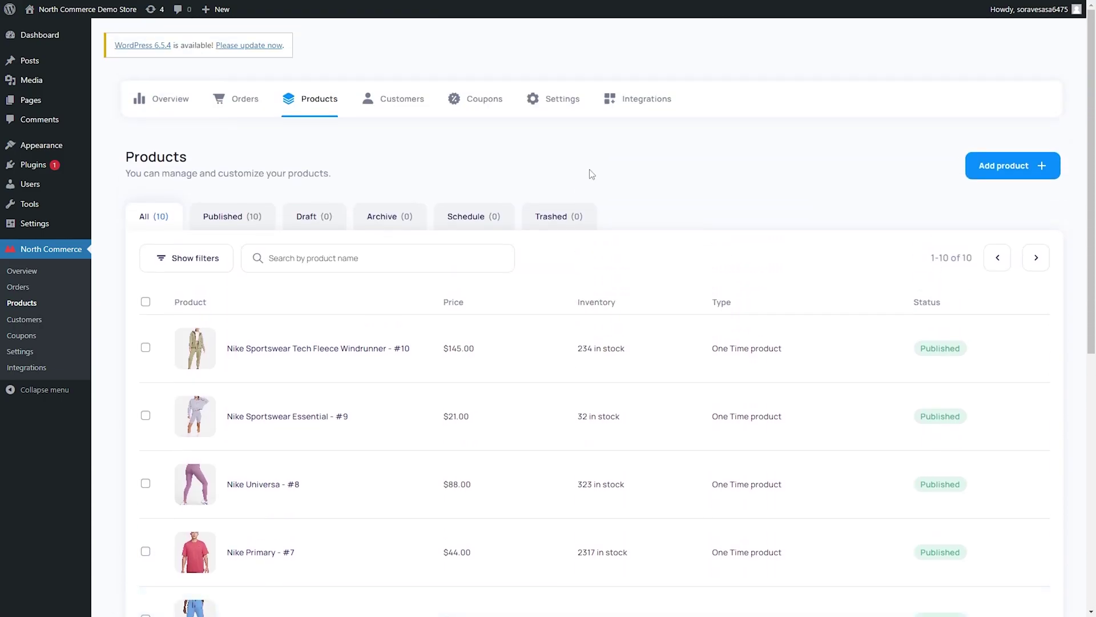
Create a new product titled 'Shirt' with the description 'Shirt Shirt Shirt'.
left_click(999, 177)
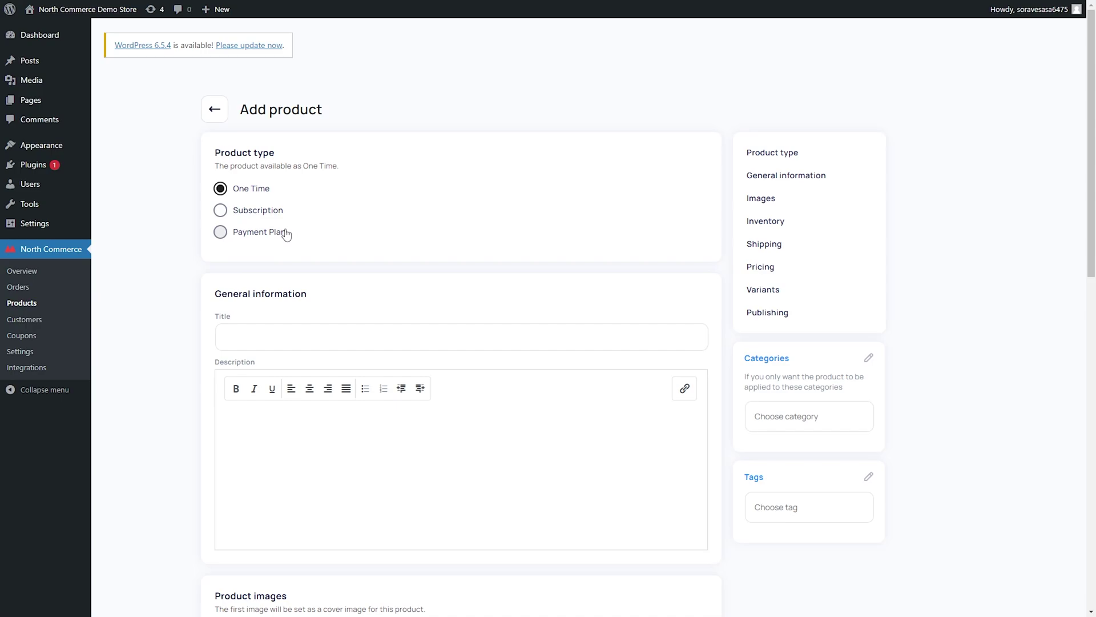
left_click(366, 329)
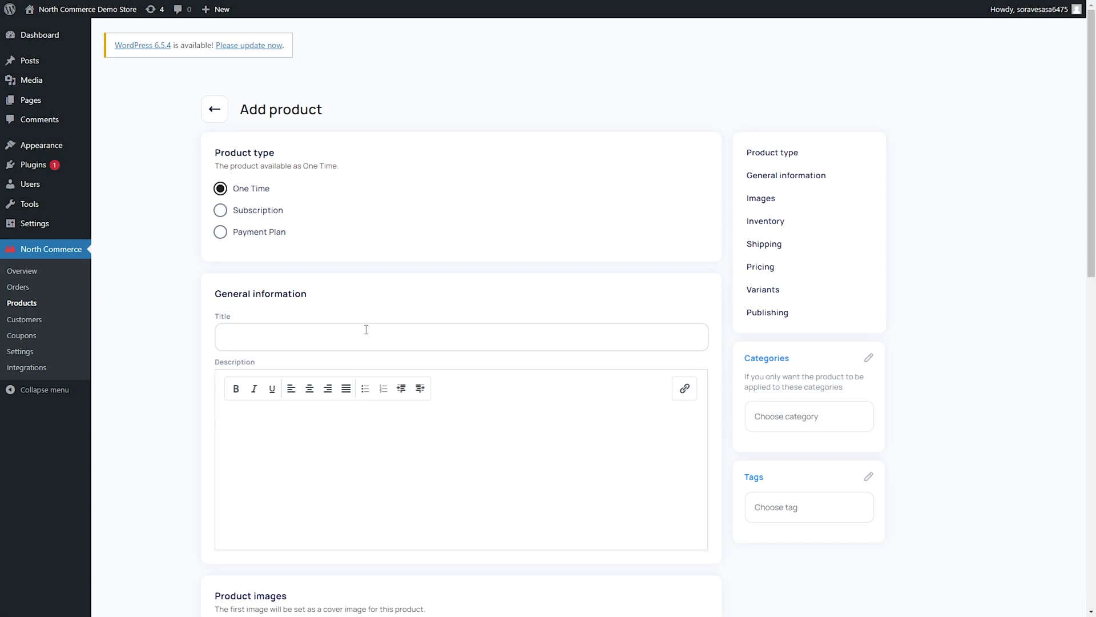
type("Shirt")
left_click(588, 468)
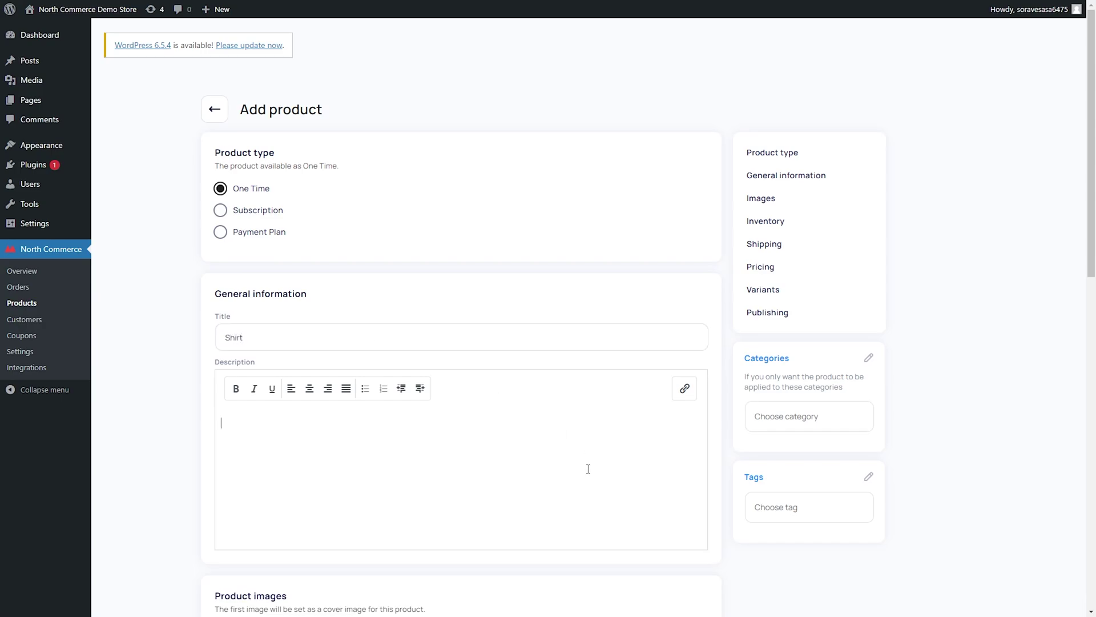
type("Shirt Shirt Shirt")
scroll(999, 392, "down", 7)
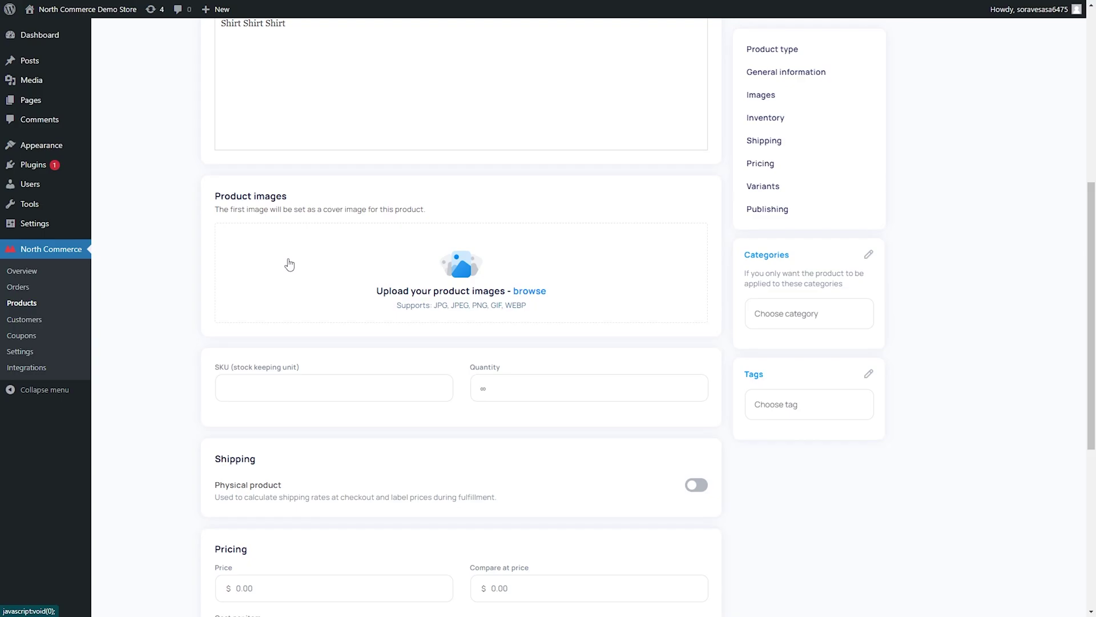
Attach the fleece jacket photo as the product image and enter SKU 58.
left_click(290, 264)
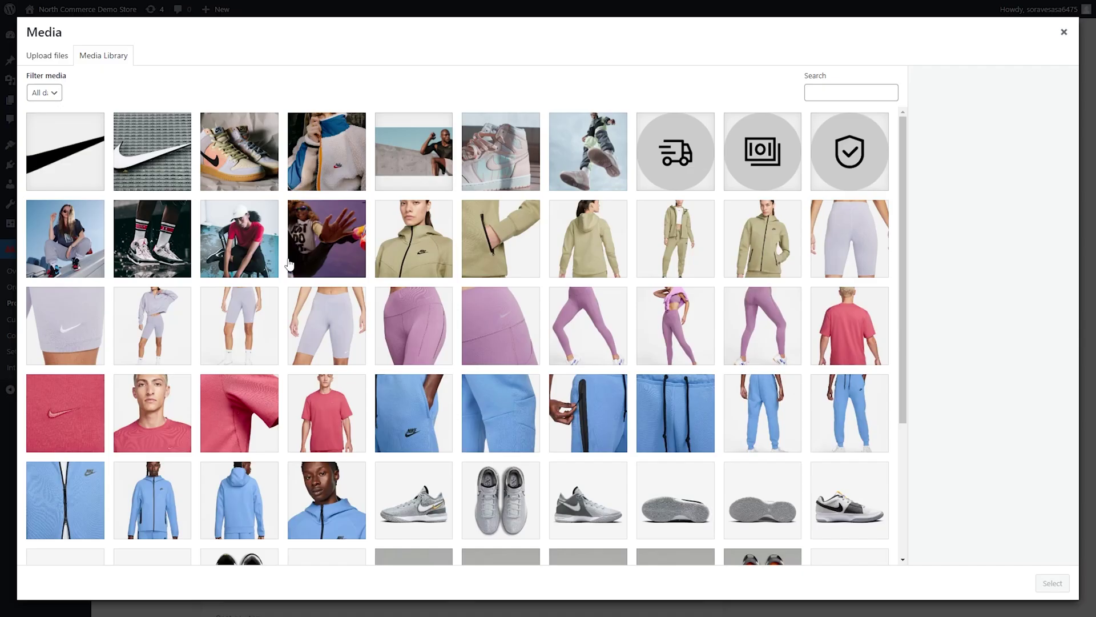
scroll(290, 264, "down", 2)
scroll(289, 263, "up", 2)
left_click(358, 143)
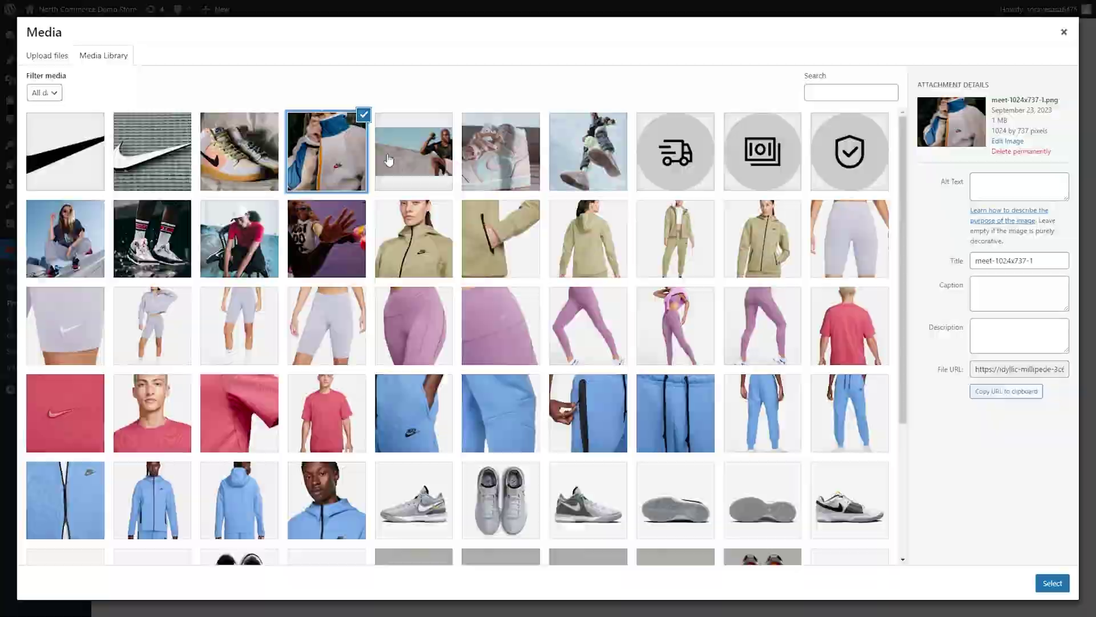
left_click(1052, 583)
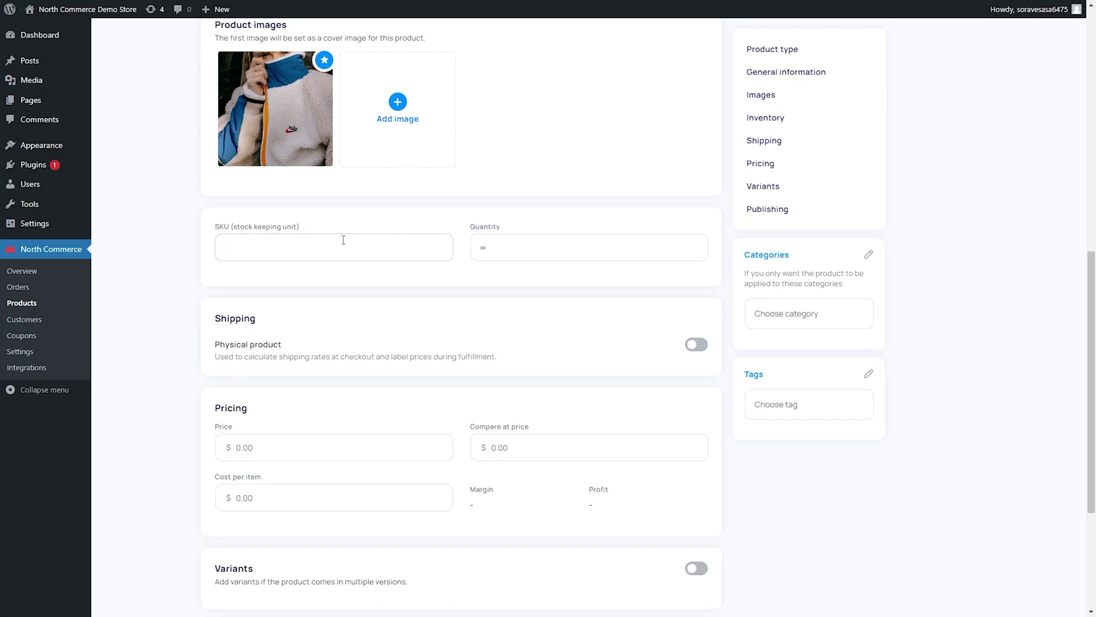
type("58")
Set quantity to 200 and make Shirt a physical product weighing 1 kg.
left_click(488, 250)
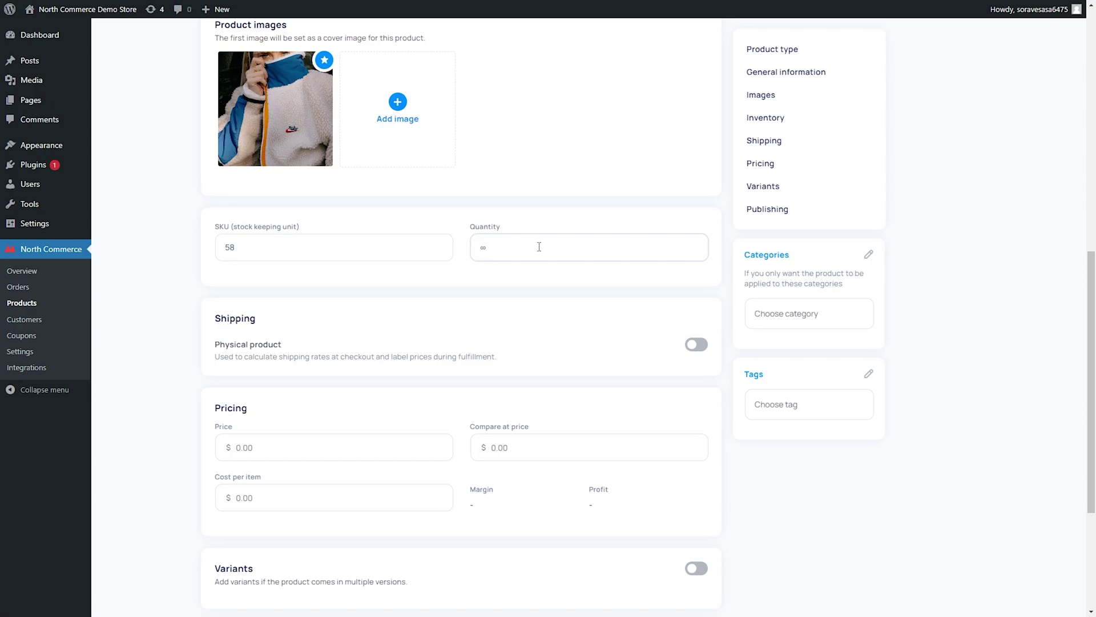
type("200")
left_click(688, 348)
left_click(266, 392)
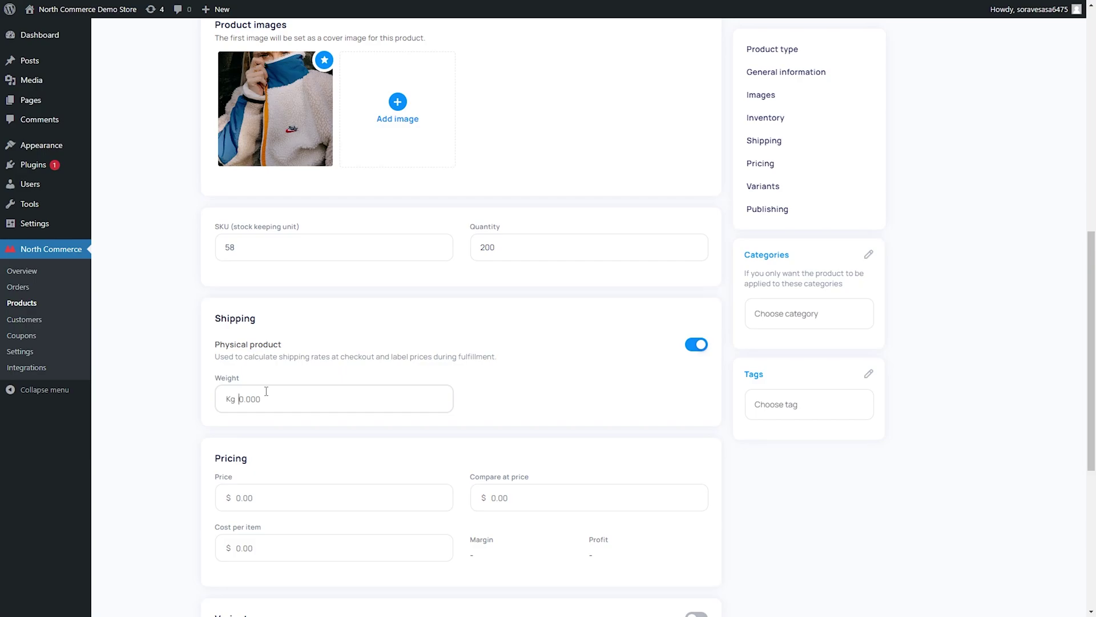
type("1")
scroll(266, 391, "down", 3)
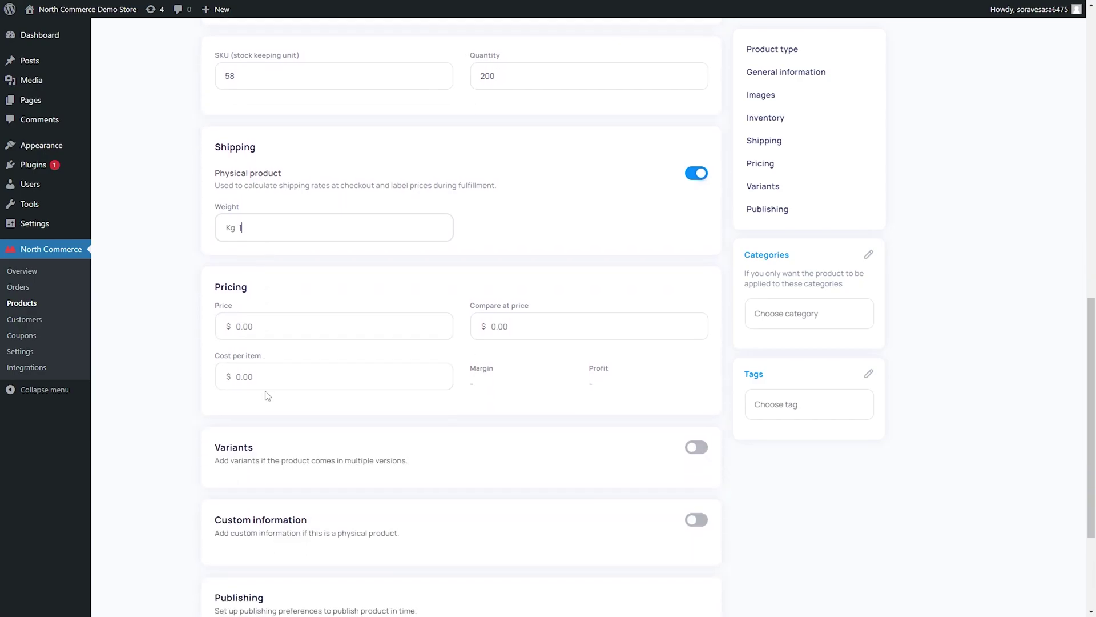
Enter a price of 45 and a cost per item of 10 for the Shirt product.
left_click(274, 331)
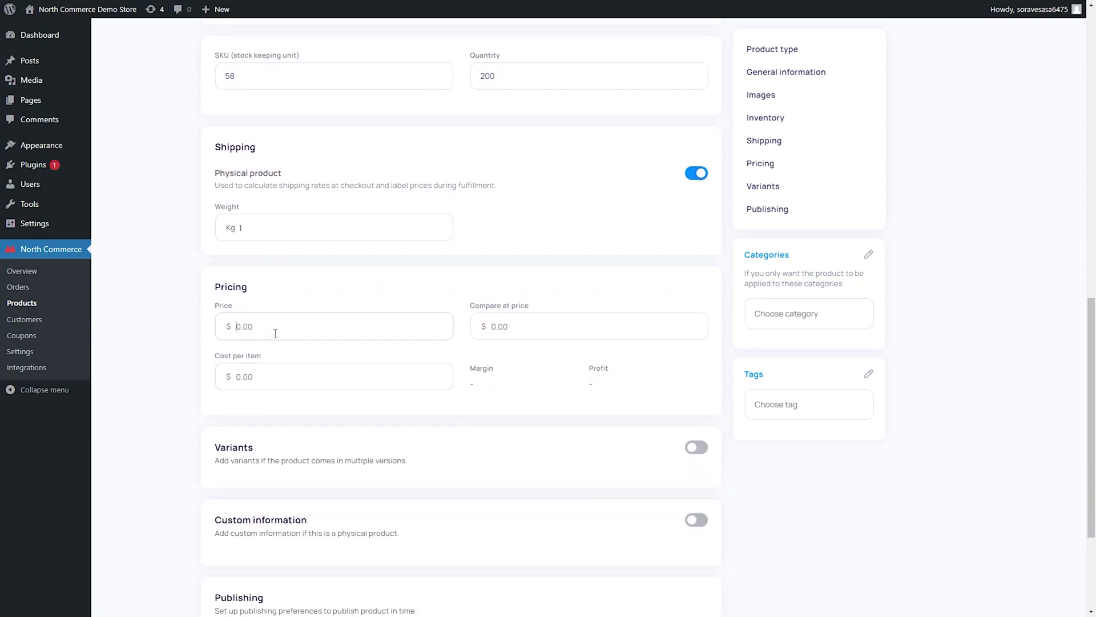
type("45")
left_click(280, 389)
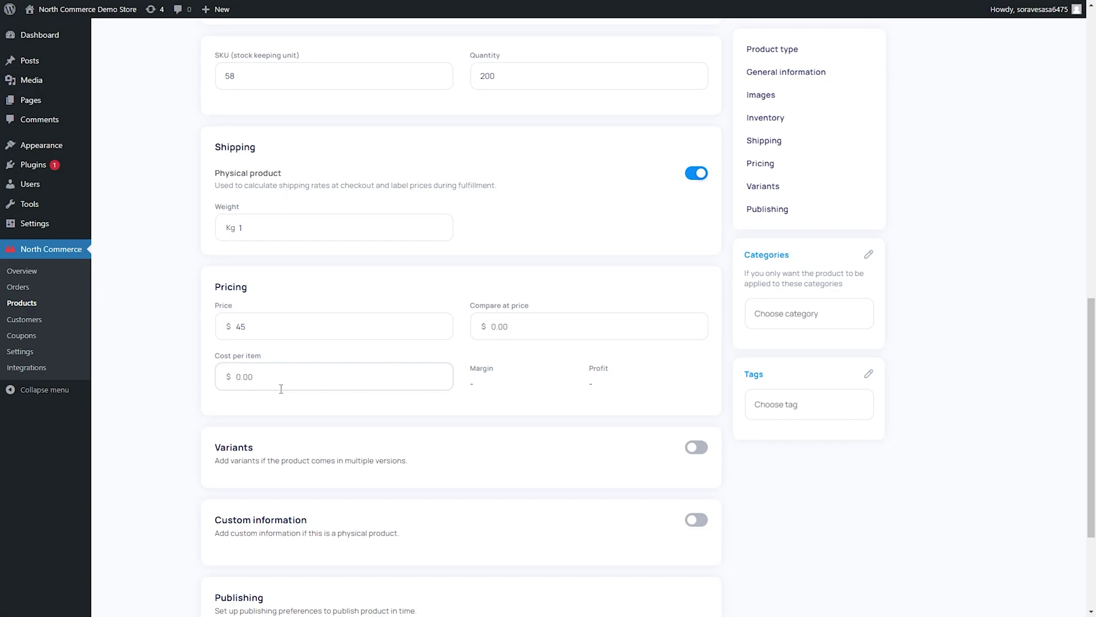
type("10")
scroll(282, 393, "down", 3)
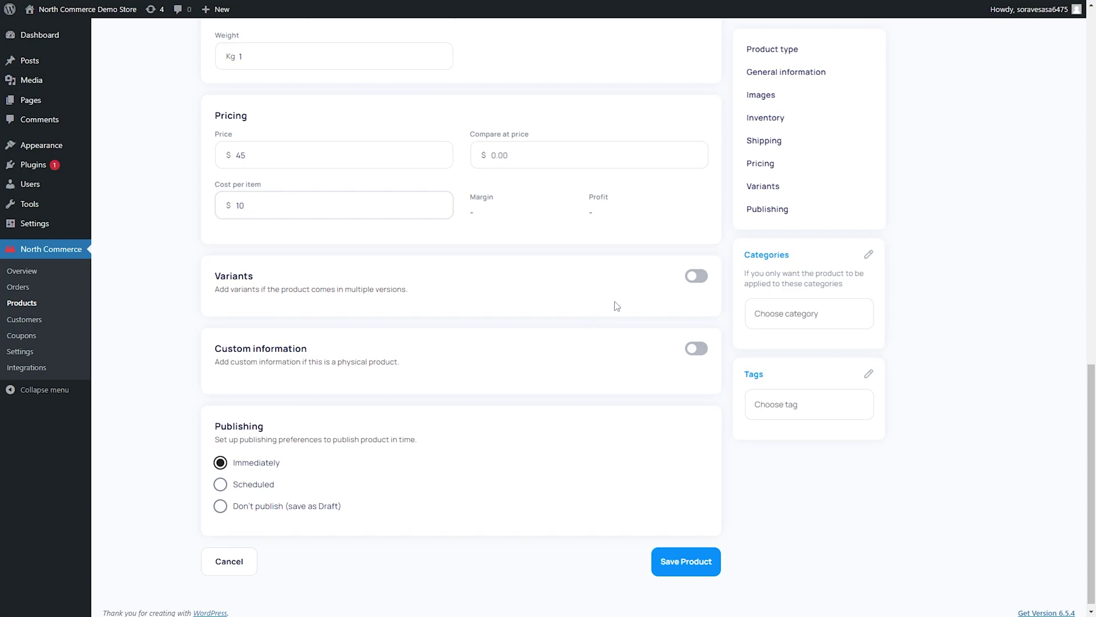
Switch the Variants and Custom information toggles on and back off, leaving both disabled.
left_click(692, 278)
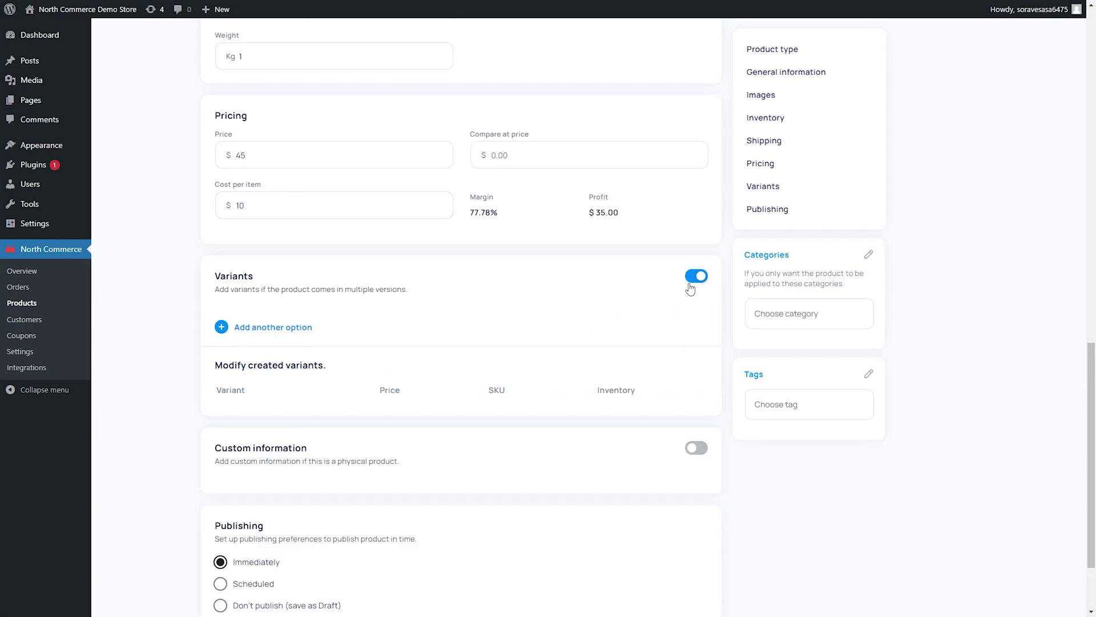
left_click(691, 284)
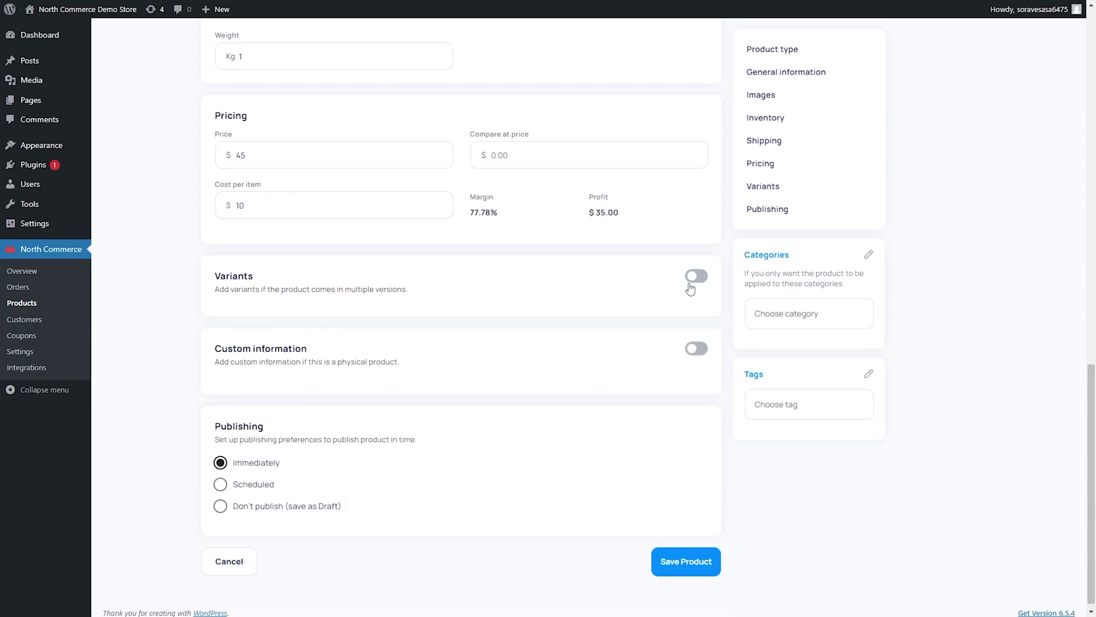
left_click(694, 354)
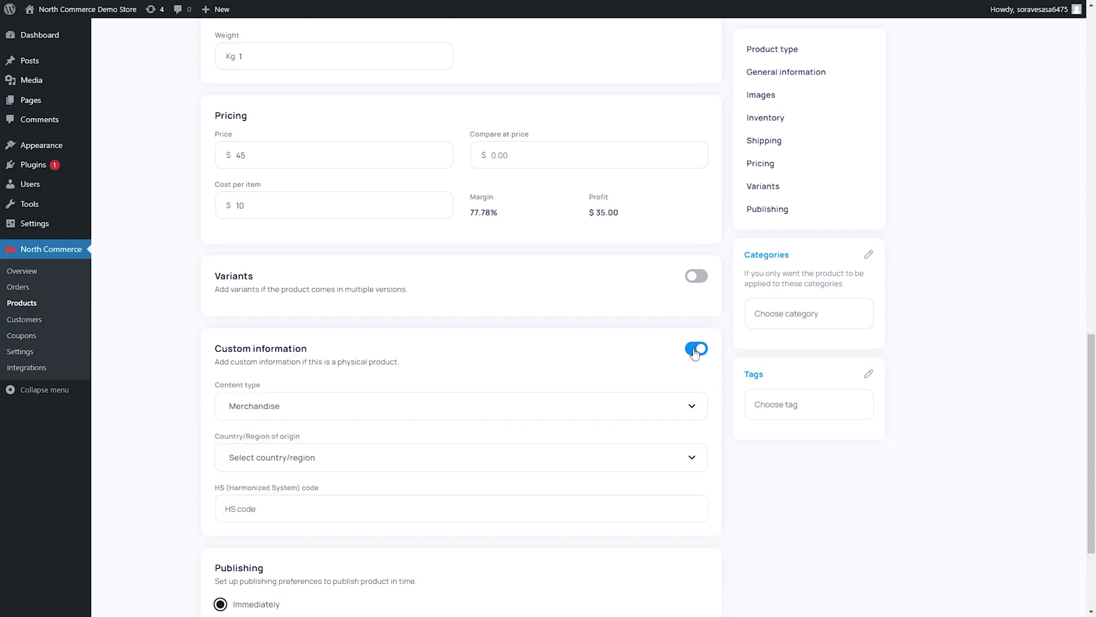
left_click(694, 353)
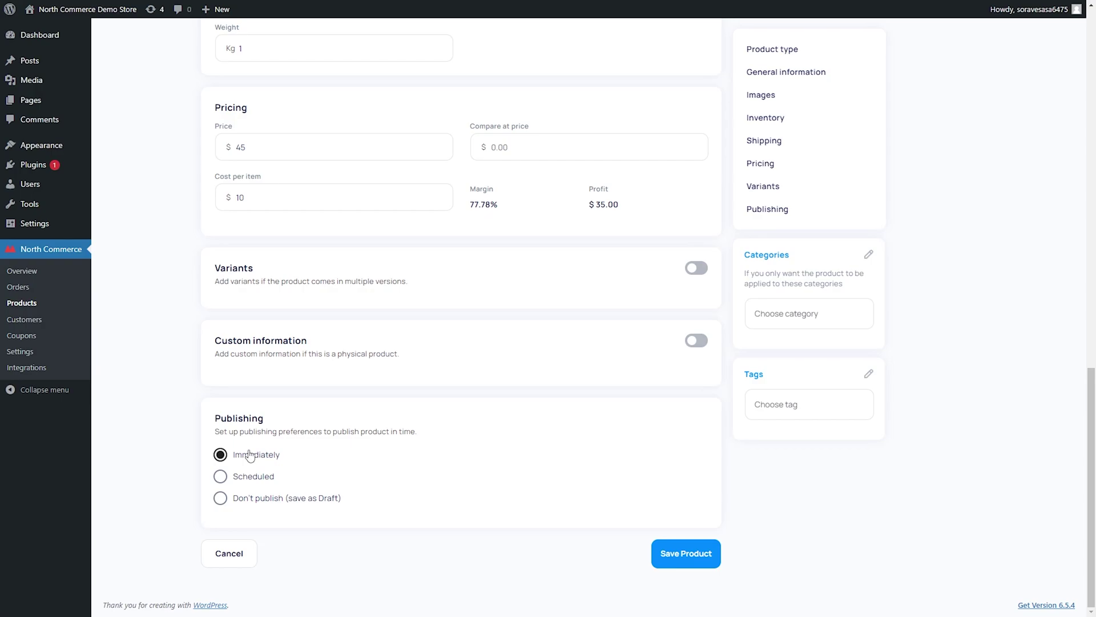
Set publishing to Don't publish, save Shirt as a draft, and return to the Products list.
left_click(253, 476)
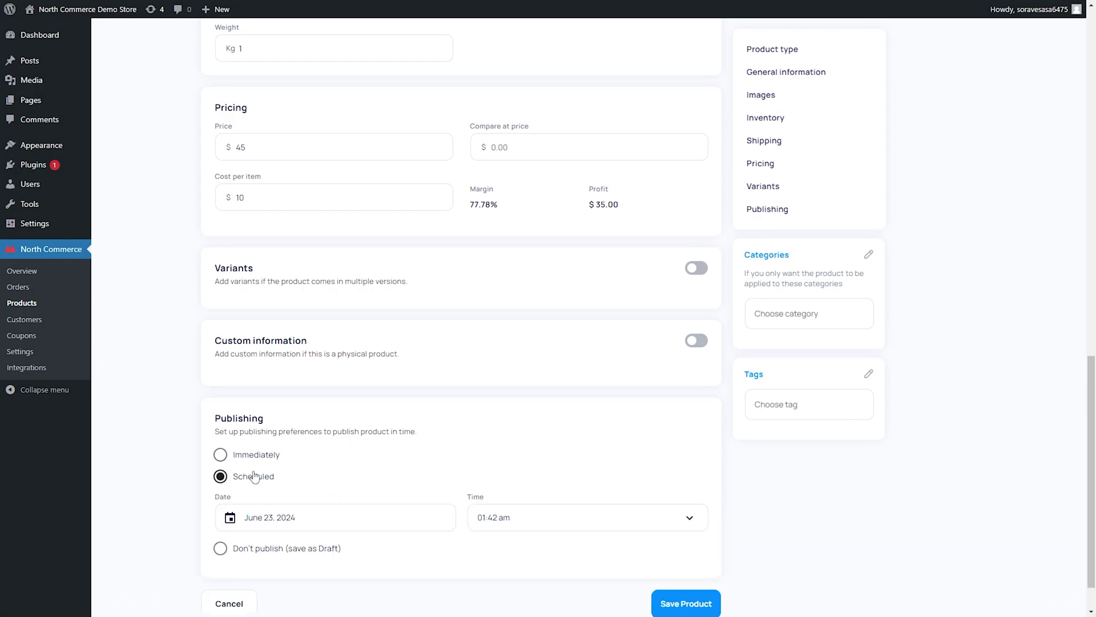
scroll(345, 505, "down", 1)
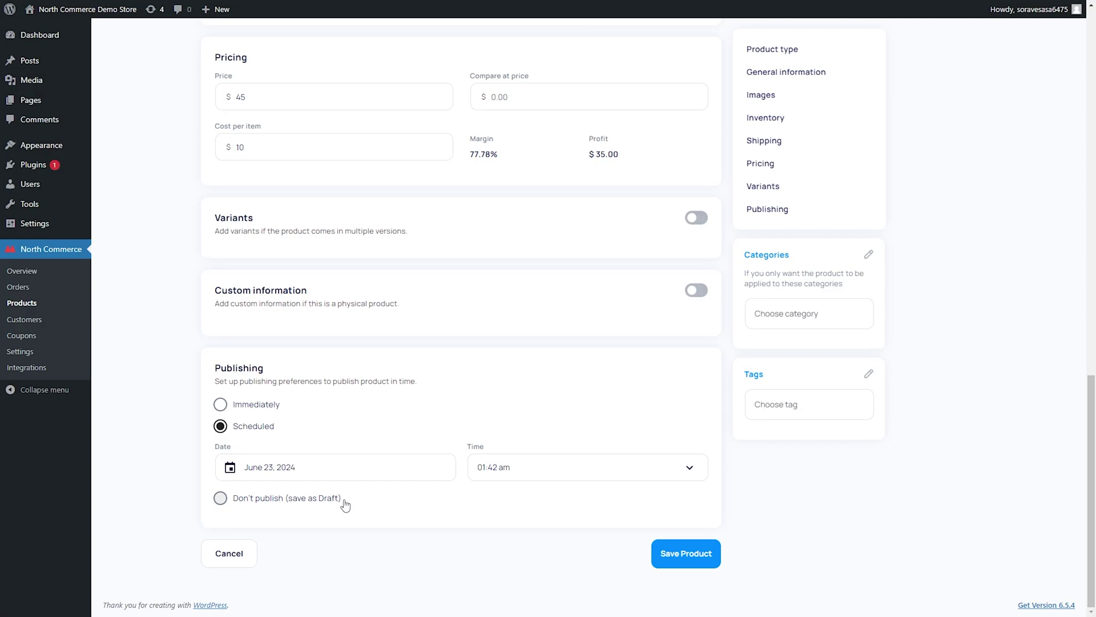
left_click(340, 502)
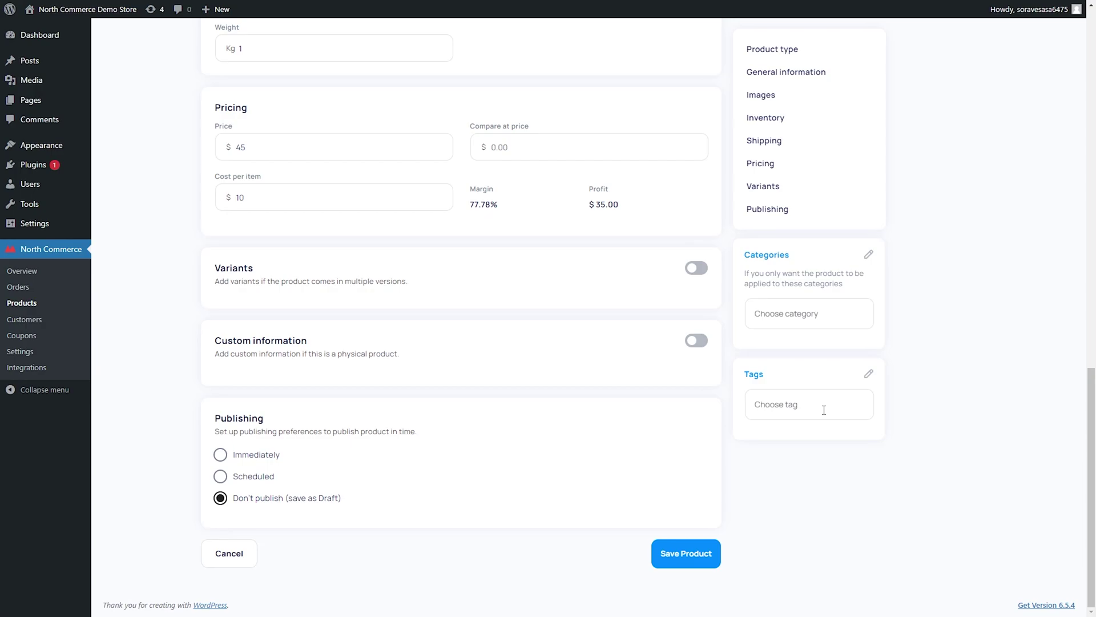
left_click(705, 555)
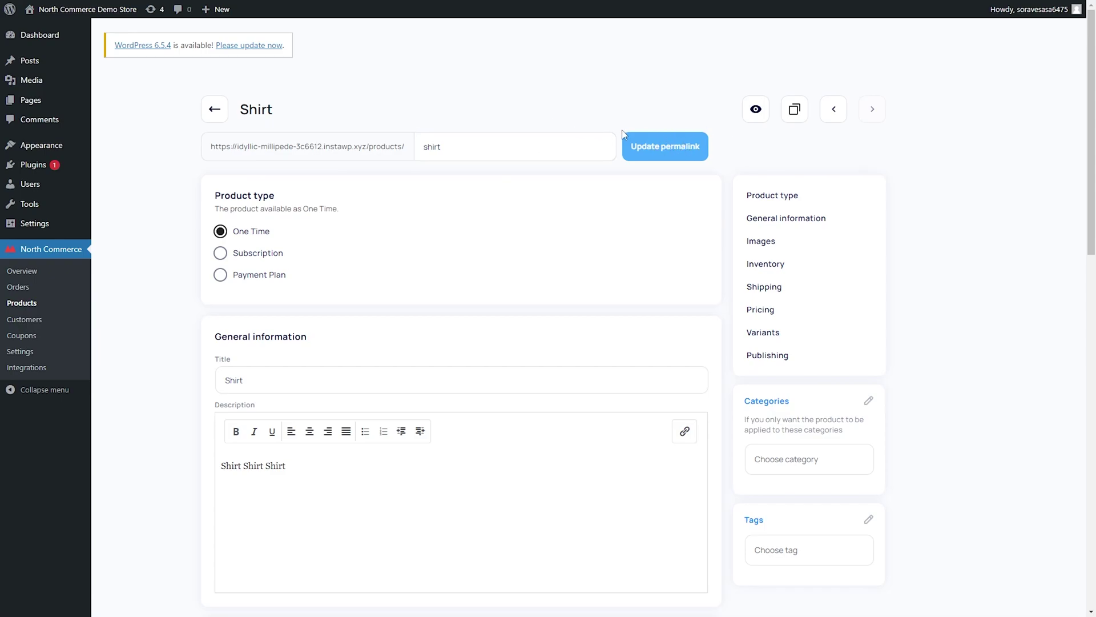
left_click(215, 109)
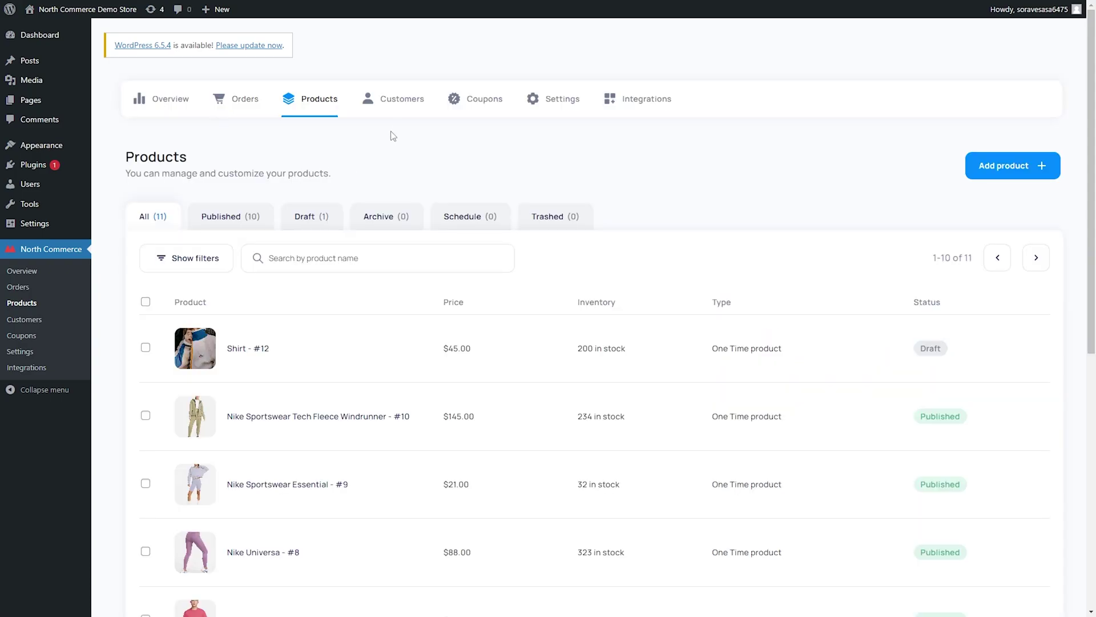
Go to Customers, glance at the Add customer form, and view one customer's details.
left_click(402, 111)
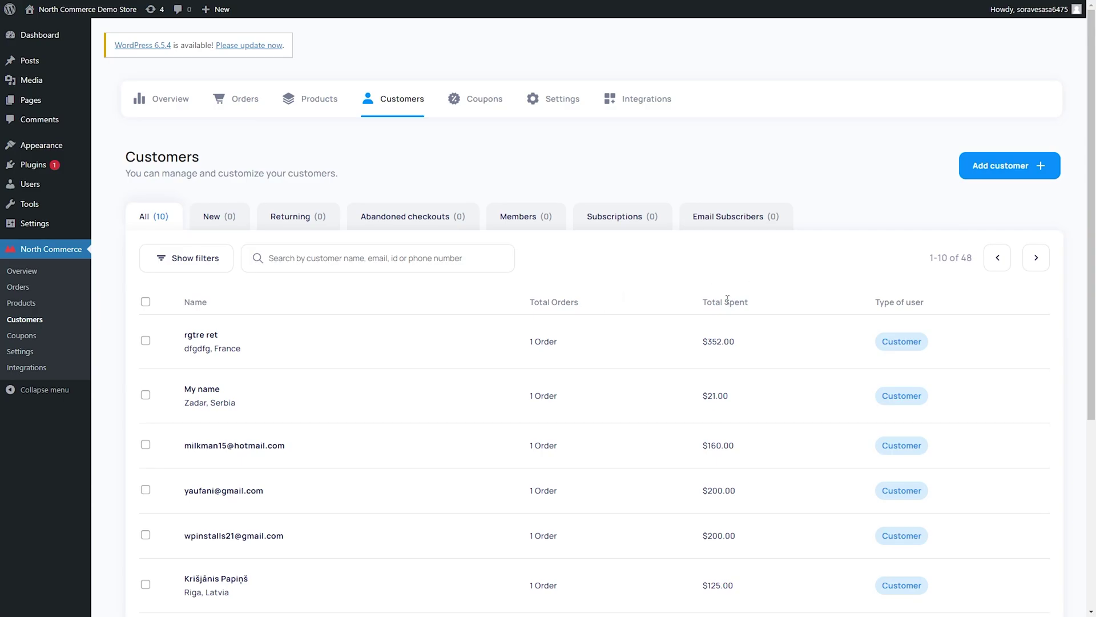
left_click(988, 171)
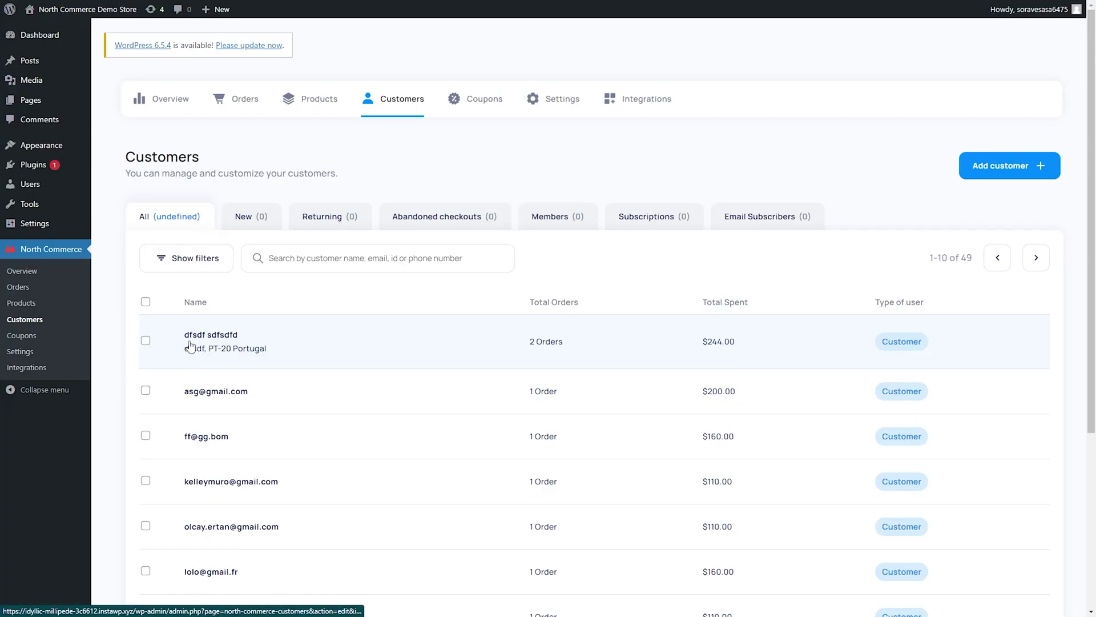
left_click(190, 346)
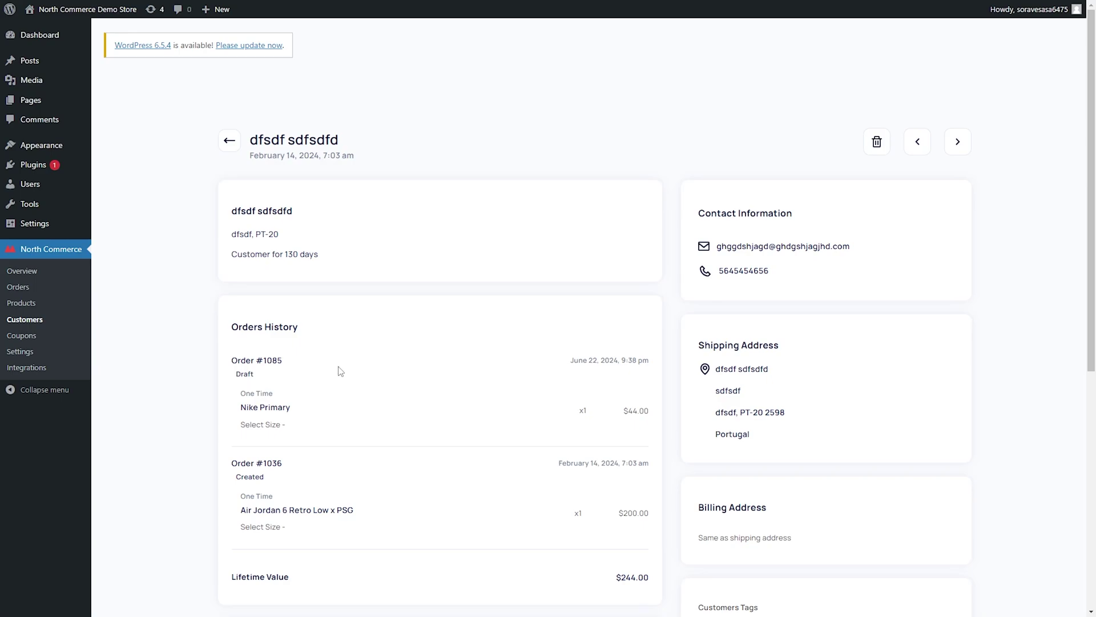
scroll(340, 371, "down", 1)
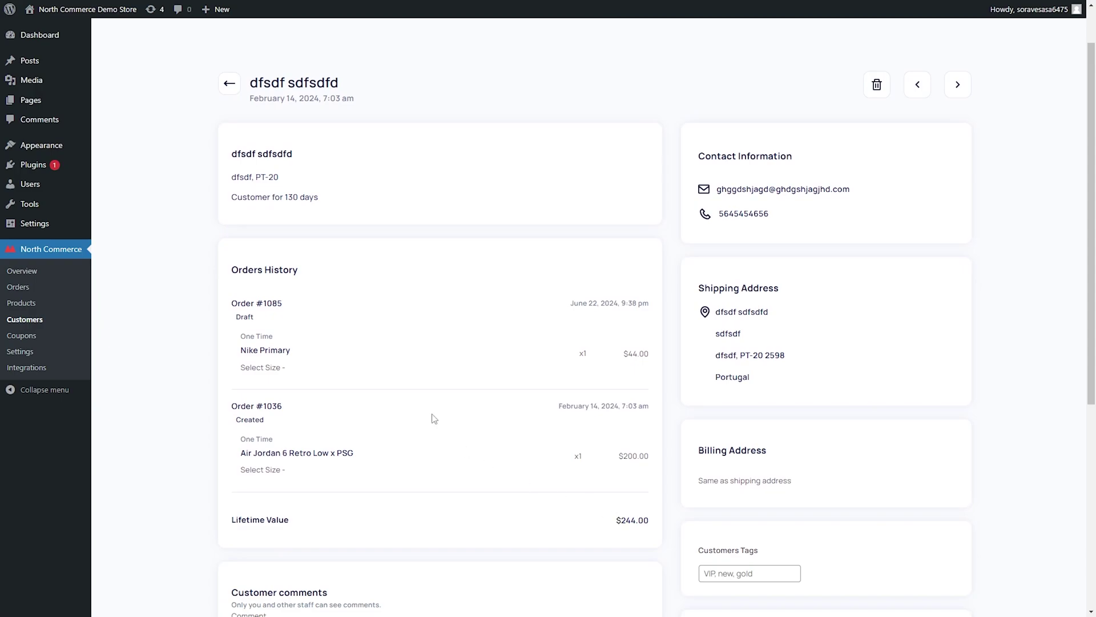
left_click_drag(323, 205, 237, 205)
left_click(416, 204)
Scroll through the customer's order history and place the cursor in the Comment box.
mouse_move(721, 143)
scroll(1015, 311, "down", 2)
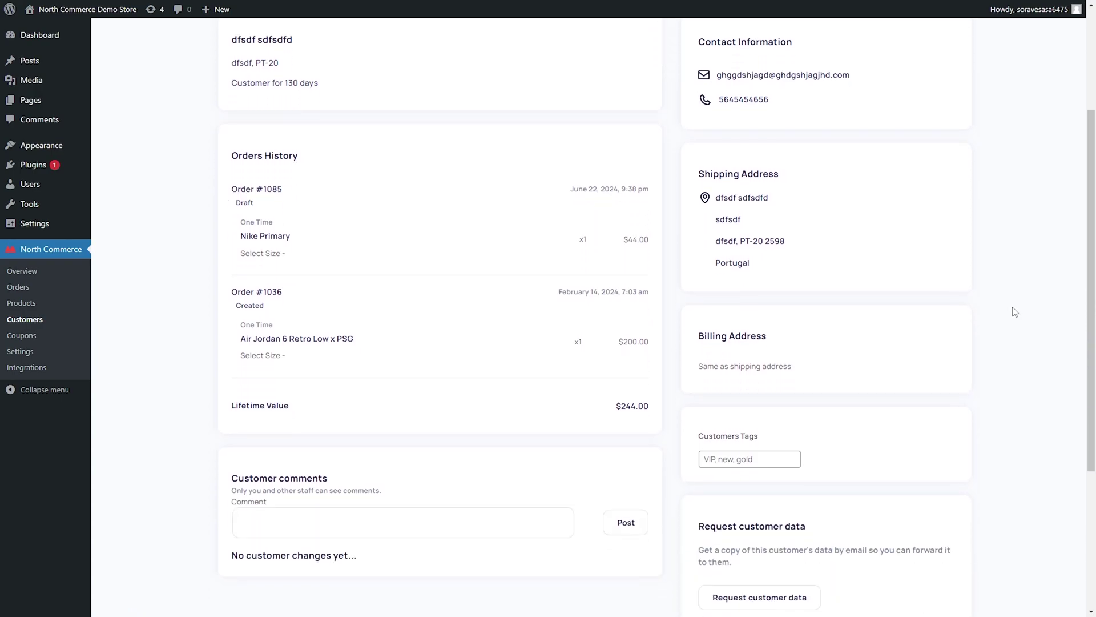
scroll(1016, 311, "down", 2)
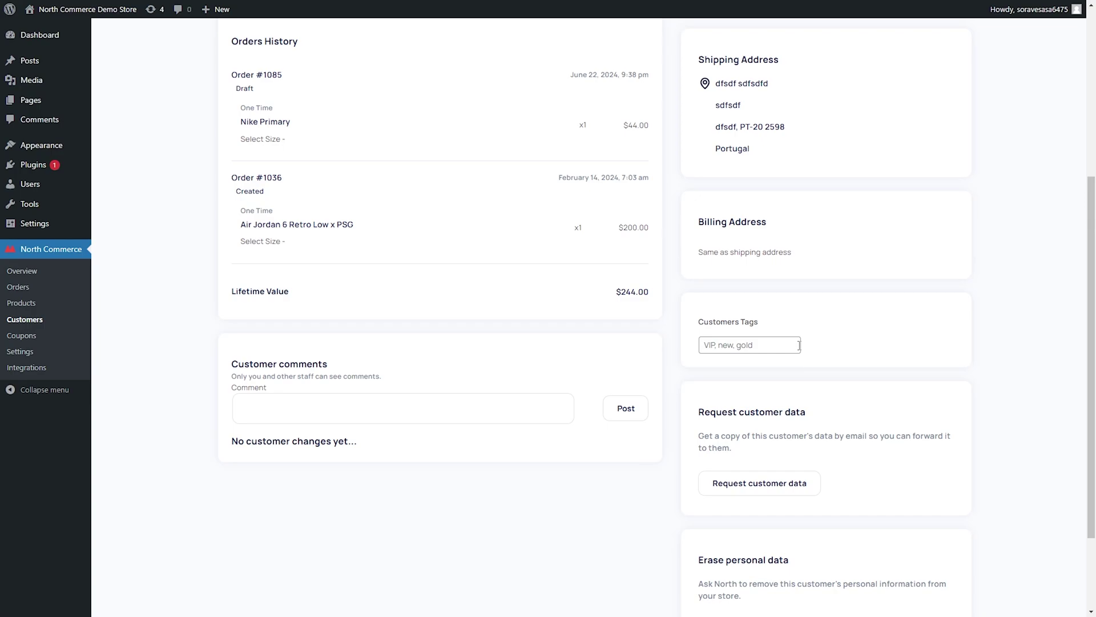
left_click(449, 399)
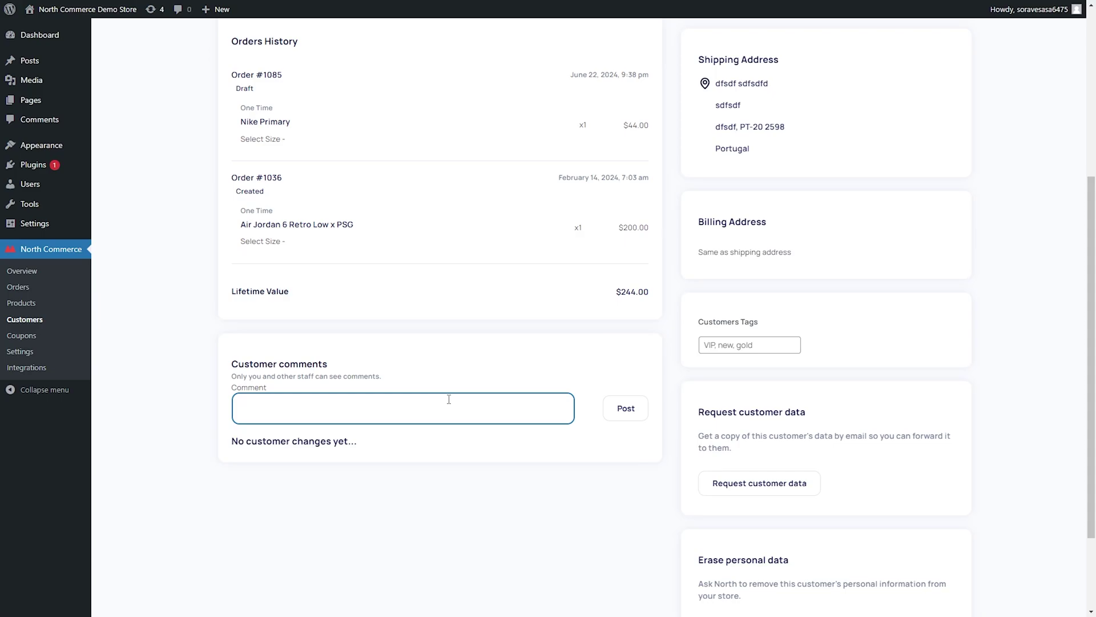
scroll(449, 400, "down", 2)
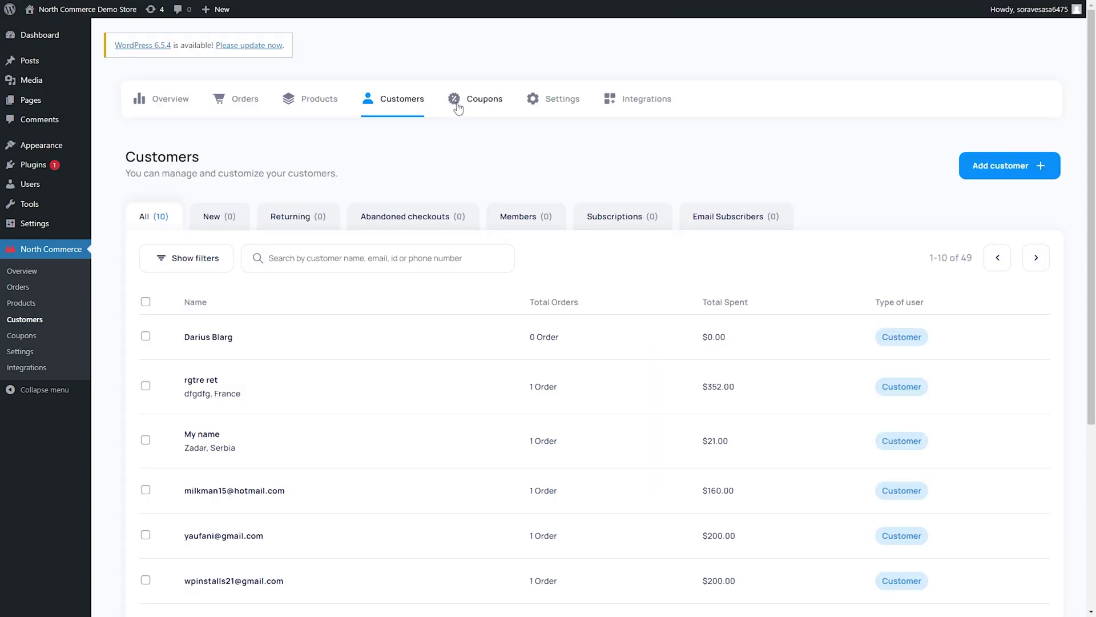
From the Coupons list, add a coupon with code 'shirt' and a usage limit of 20.
left_click(457, 107)
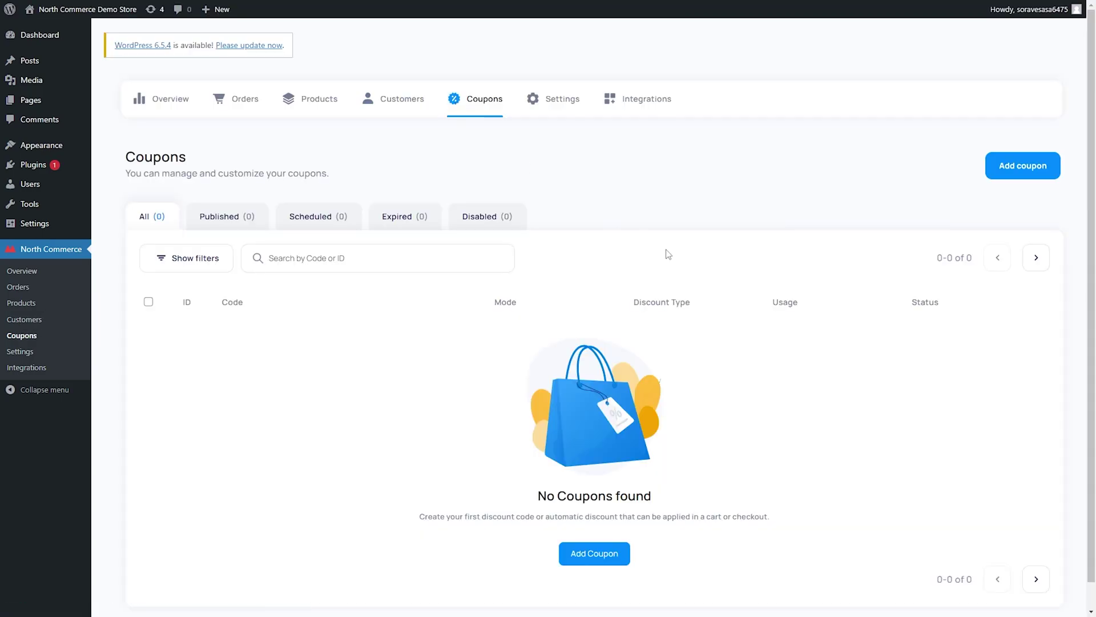
scroll(665, 246, "down", 1)
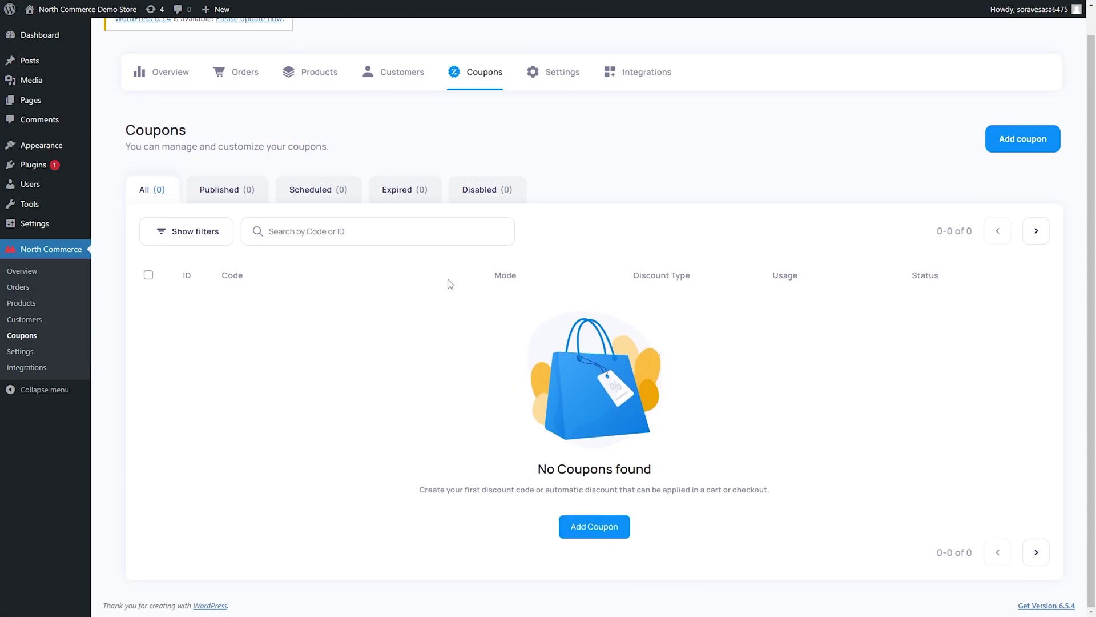
left_click(1039, 143)
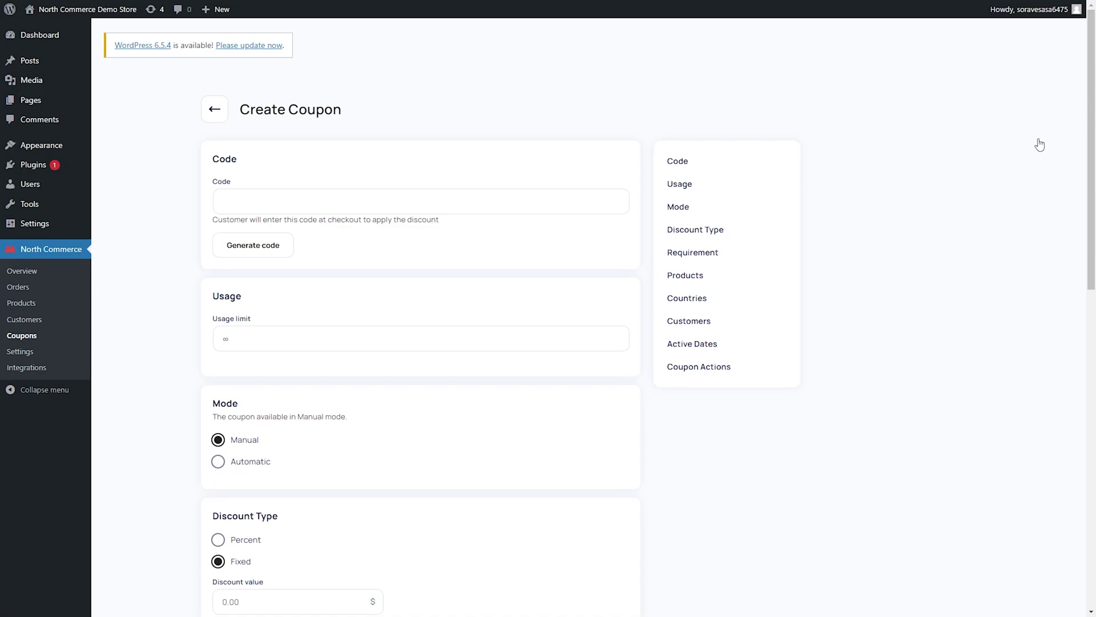
left_click(302, 193)
type("shirt")
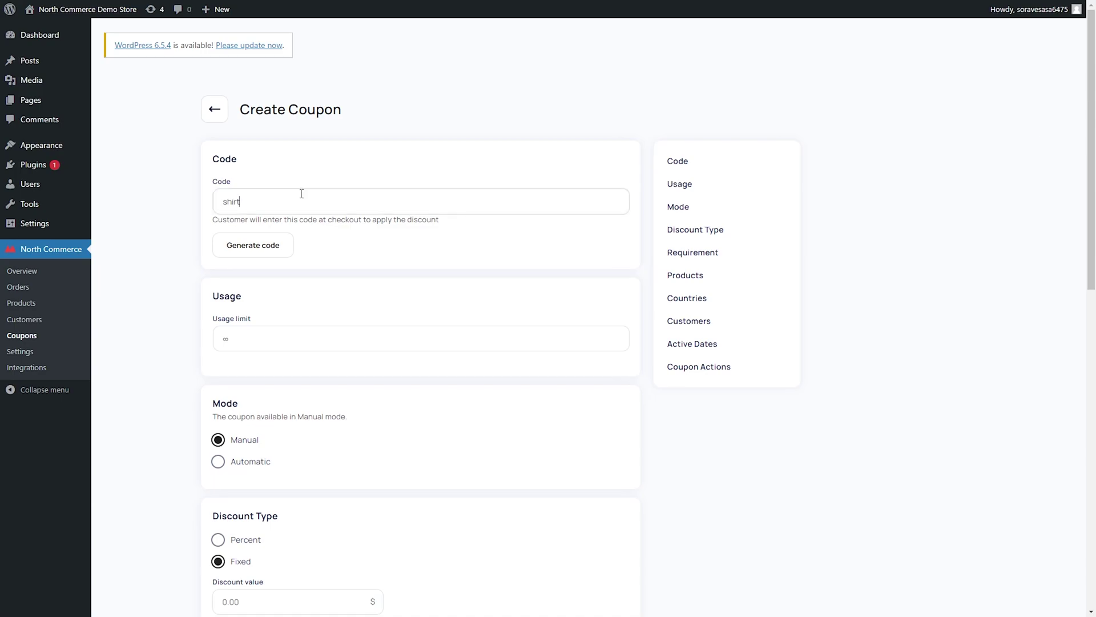
left_click(270, 343)
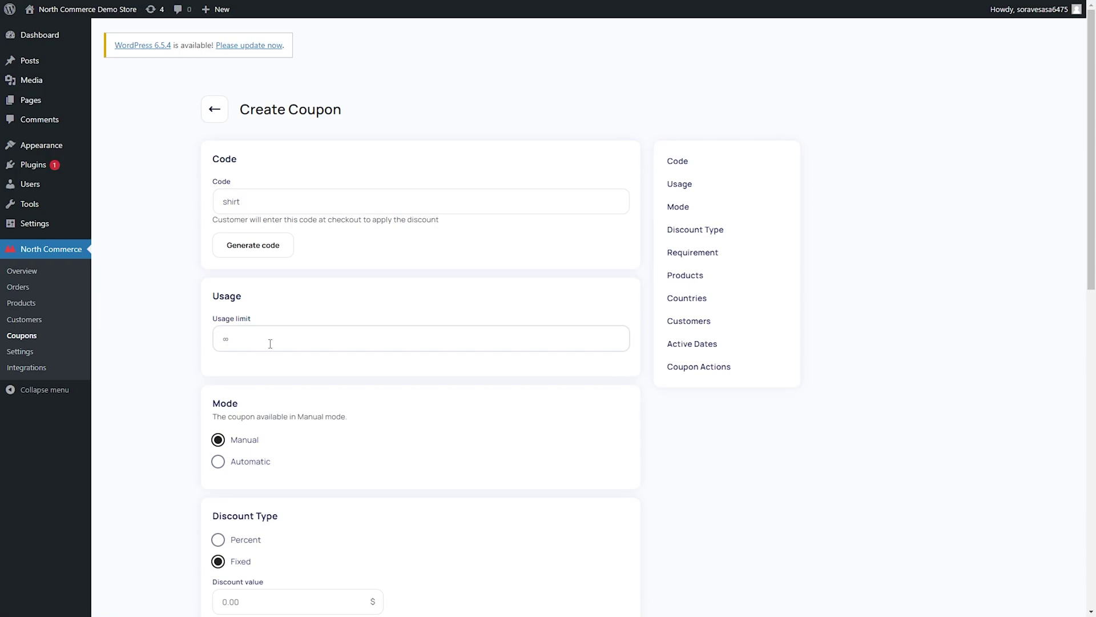
type("20")
scroll(270, 343, "down", 4)
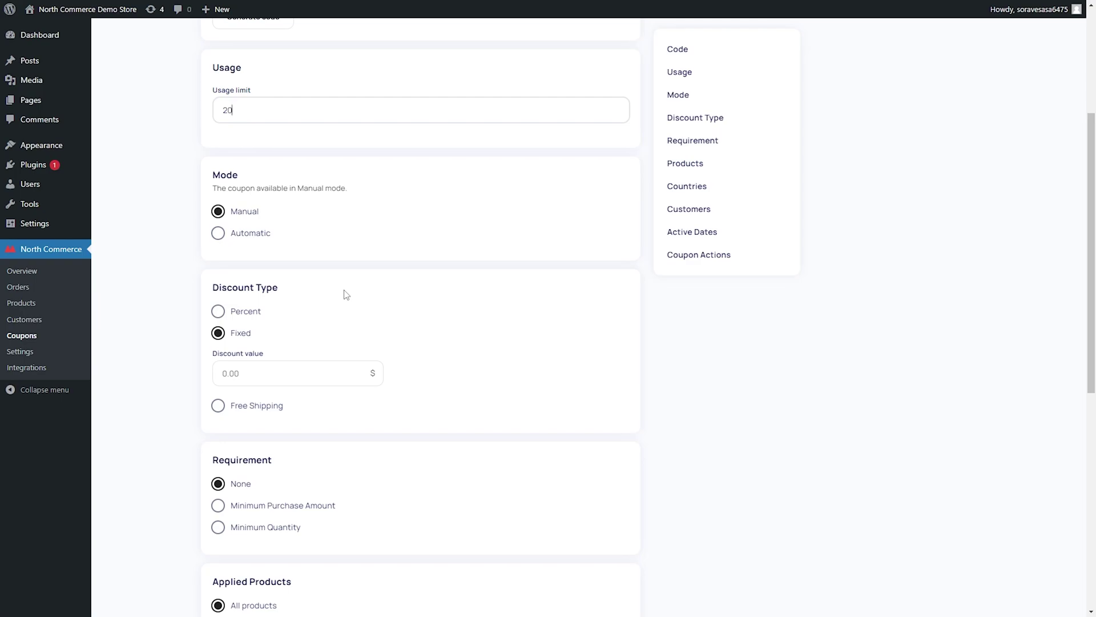
Change the coupon's eligibility to 'Specific countries' and 'Specific customers'.
scroll(346, 294, "down", 4)
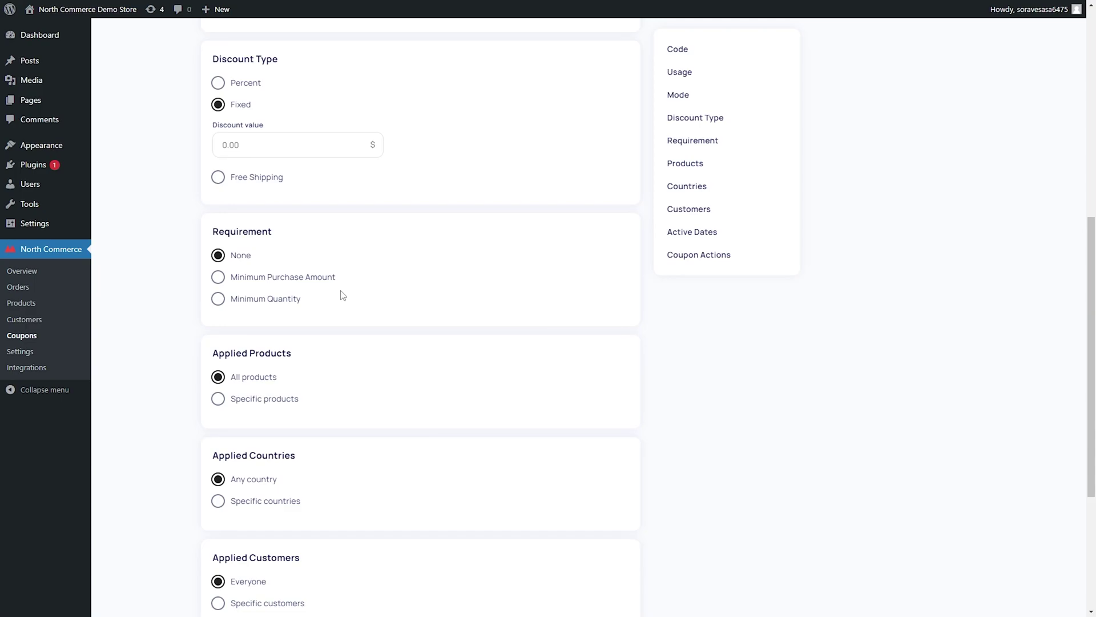
scroll(342, 295, "down", 3)
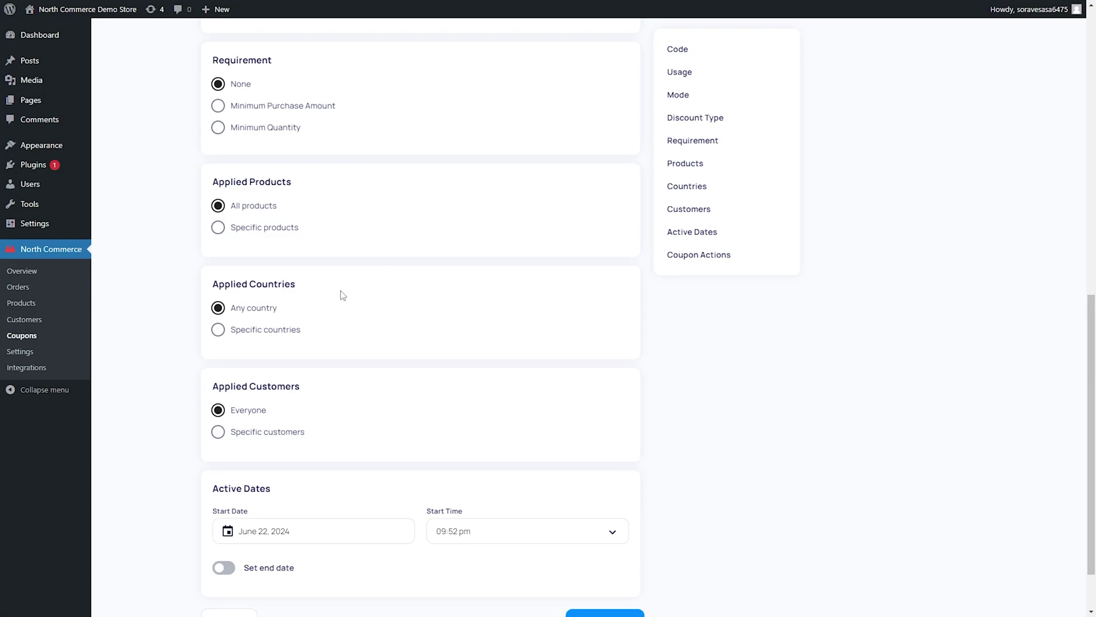
left_click(294, 327)
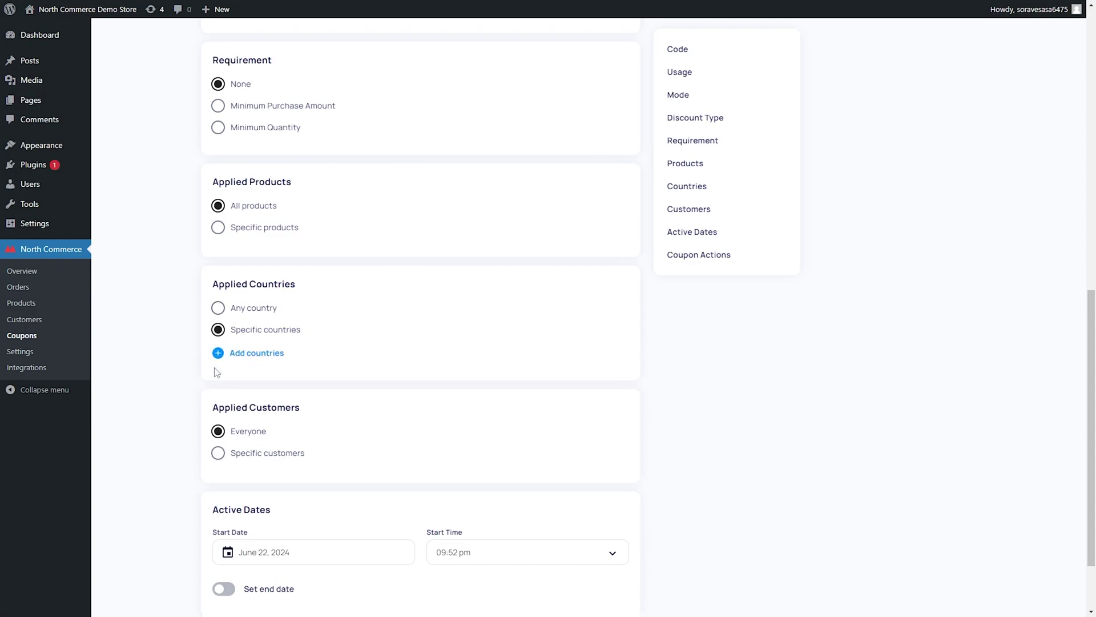
scroll(216, 373, "down", 3)
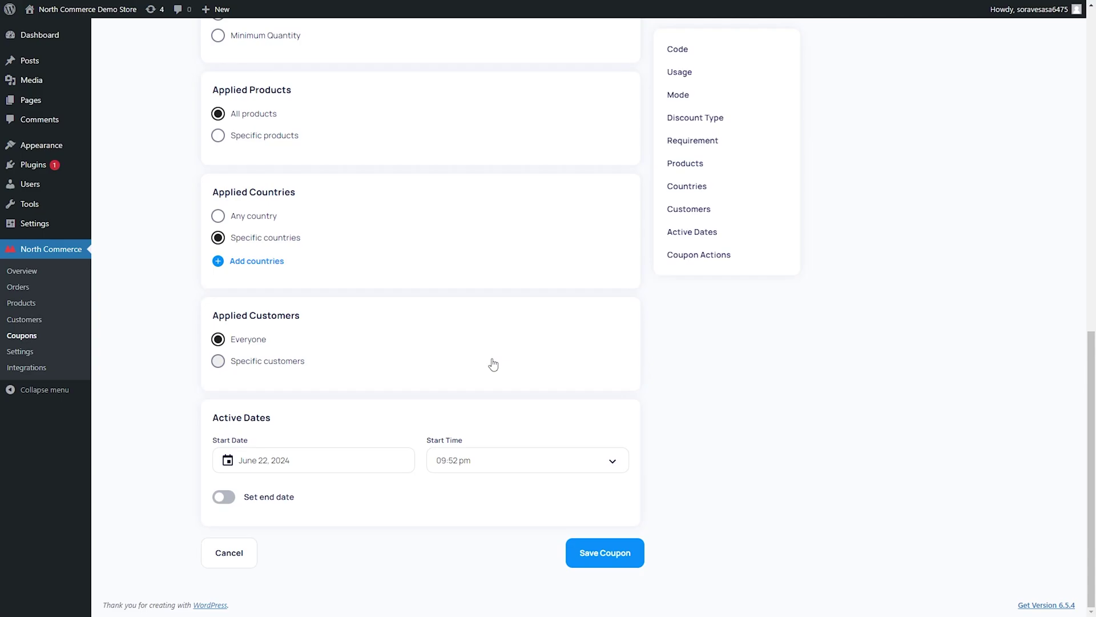
left_click(305, 362)
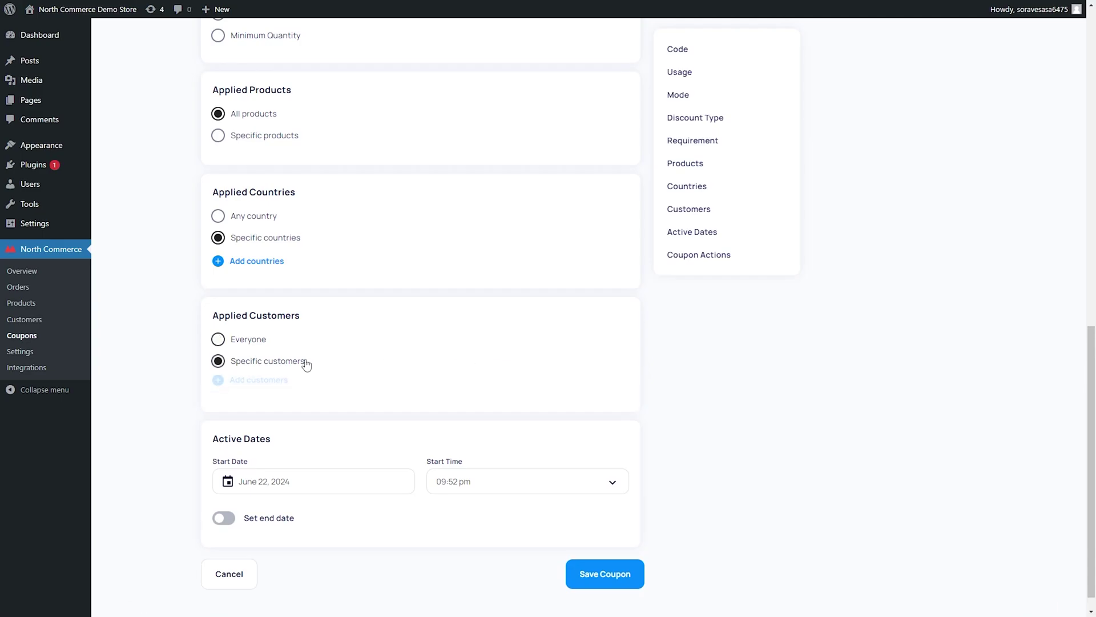
left_click(275, 384)
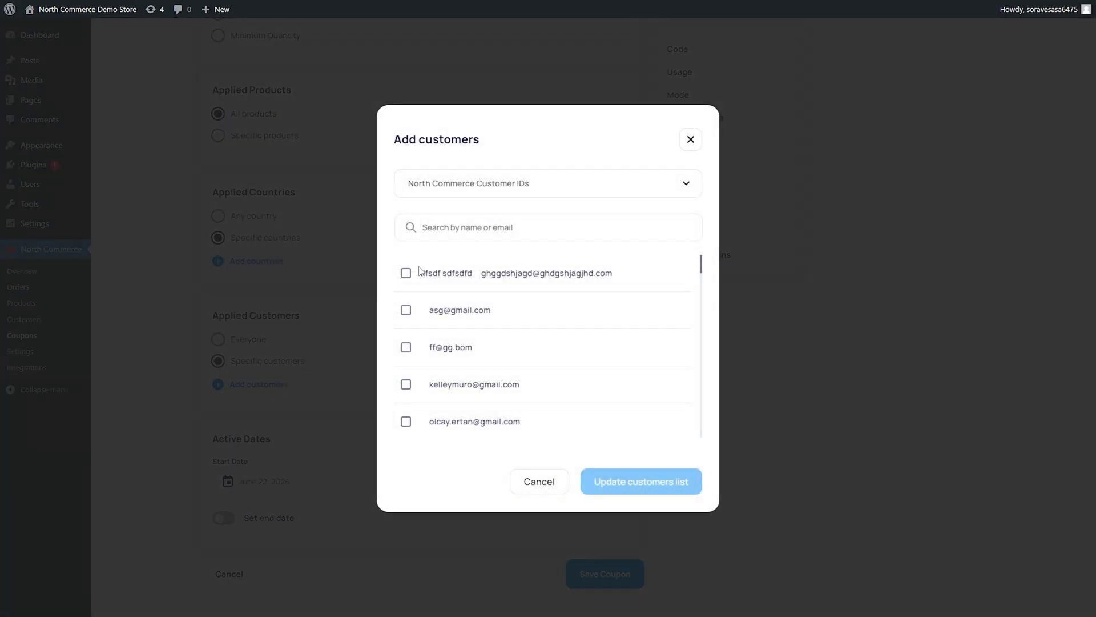
scroll(541, 331, "down", 2)
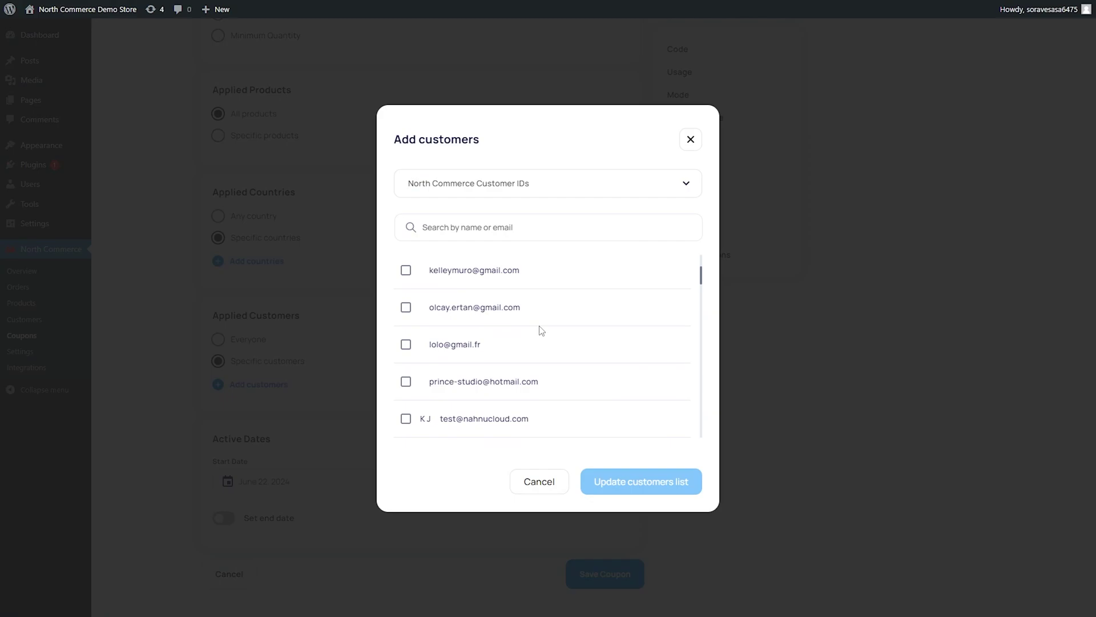
scroll(541, 318, "up", 2)
left_click(536, 478)
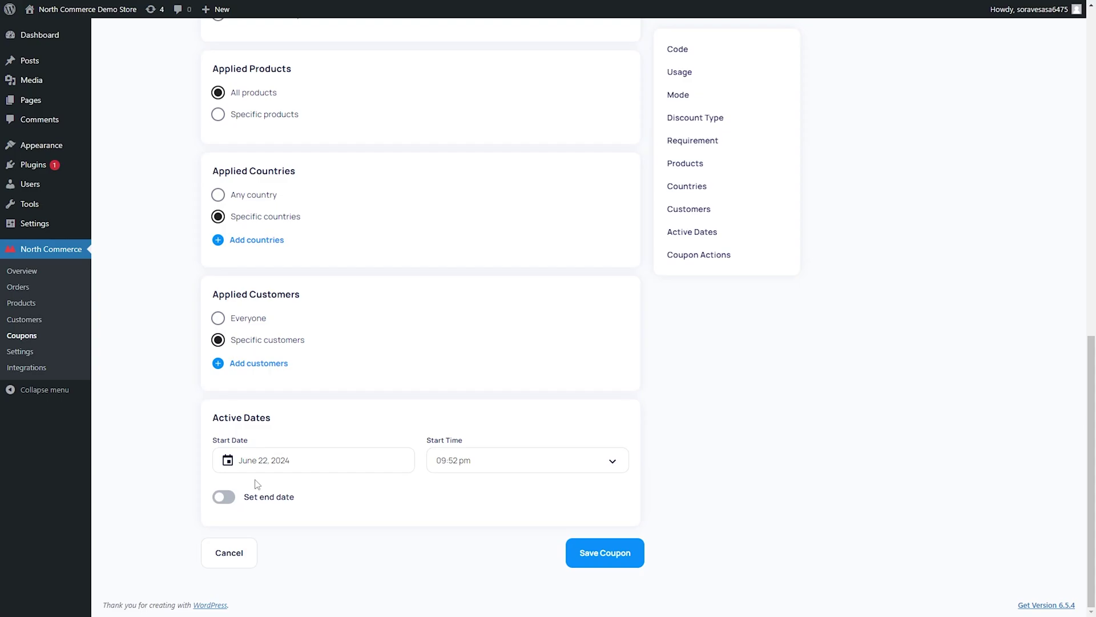
Turn on the coupon's end date, return to Coupons, and open Settings on License and updates.
left_click(225, 498)
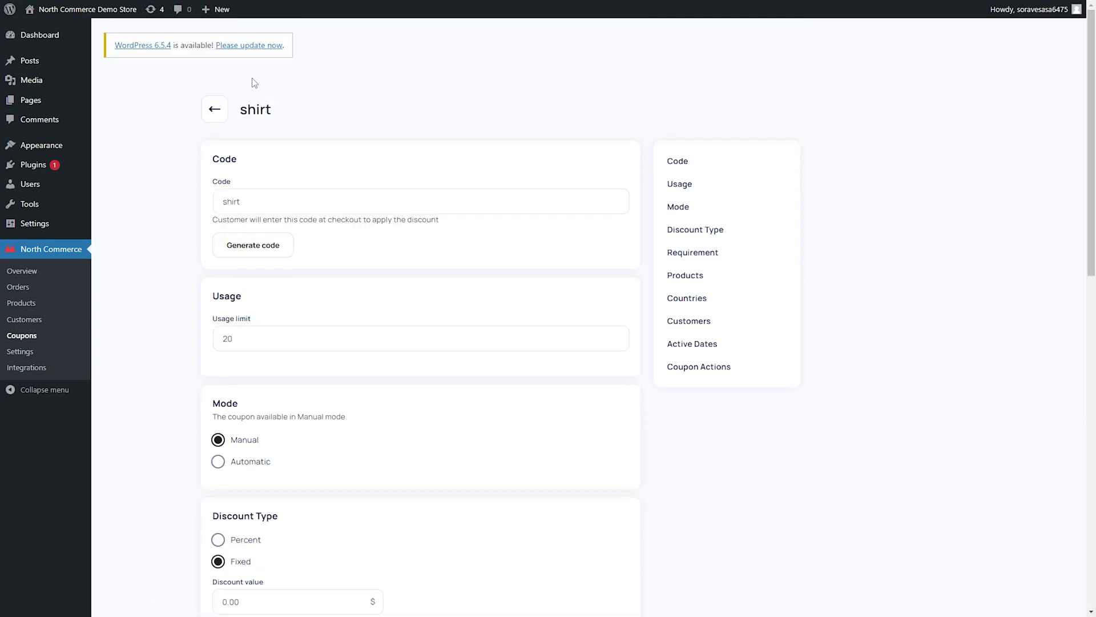
left_click(219, 114)
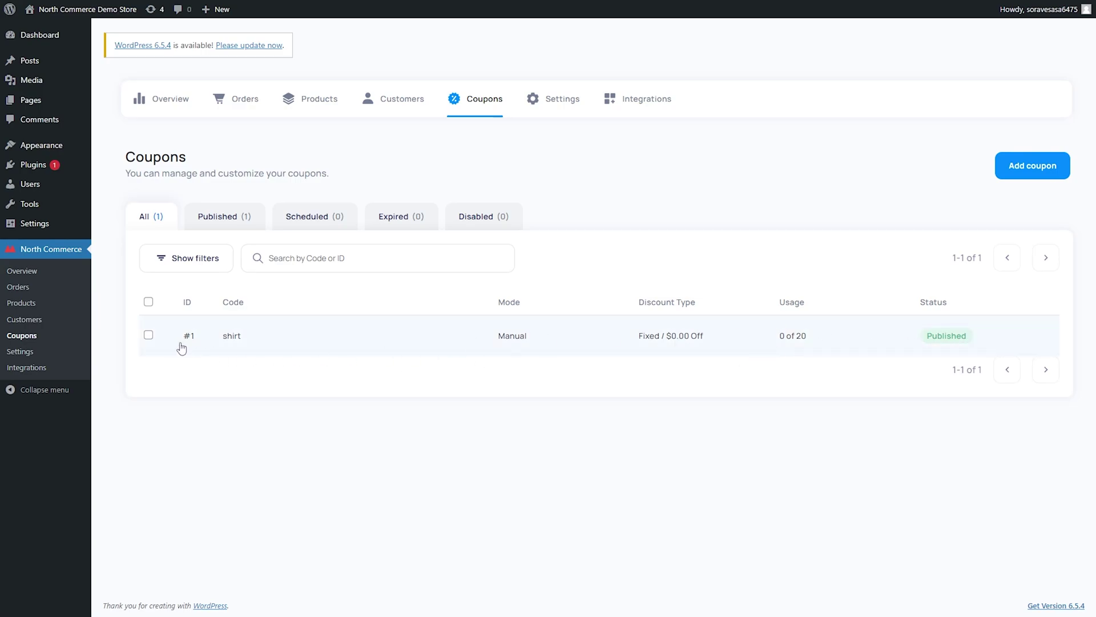
left_click(552, 98)
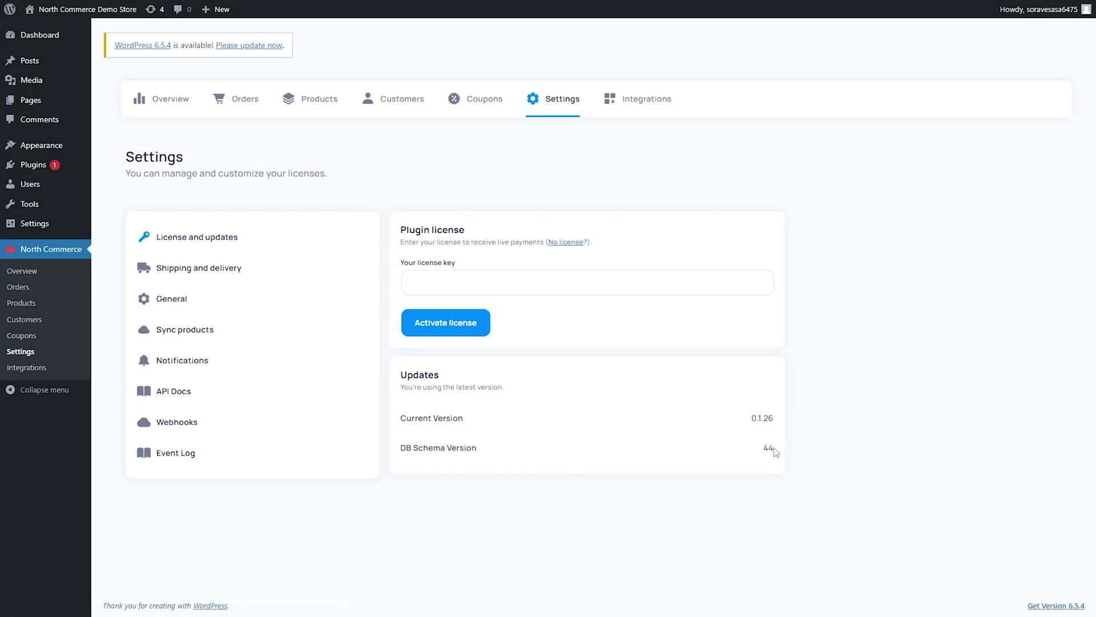
Show the Shipping and delivery settings down to the Local Pickup options.
left_click(194, 269)
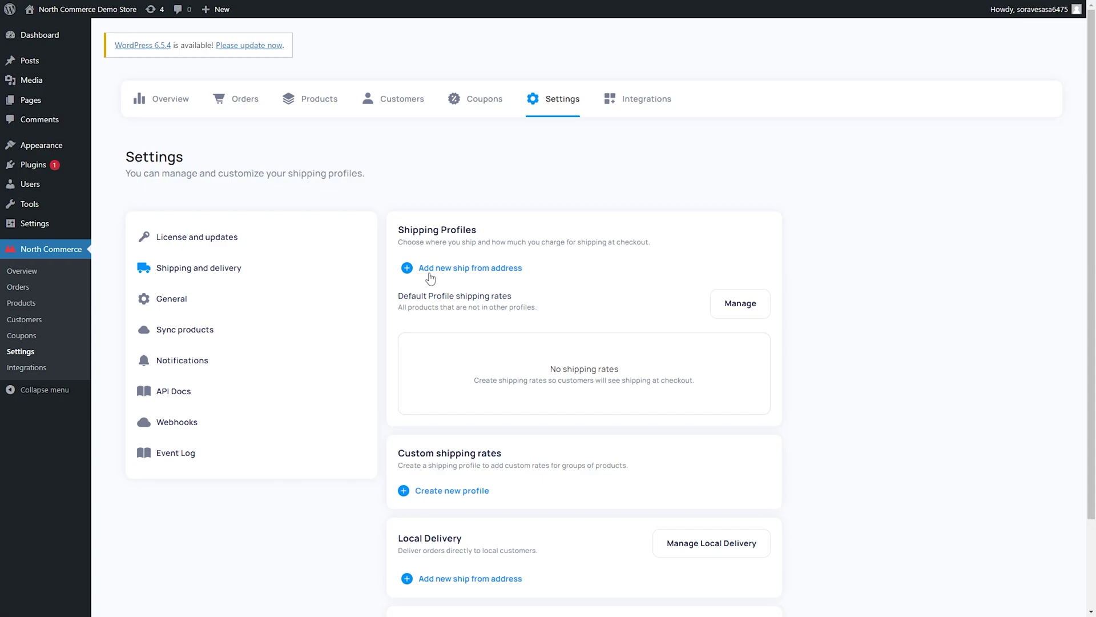
scroll(430, 278, "down", 2)
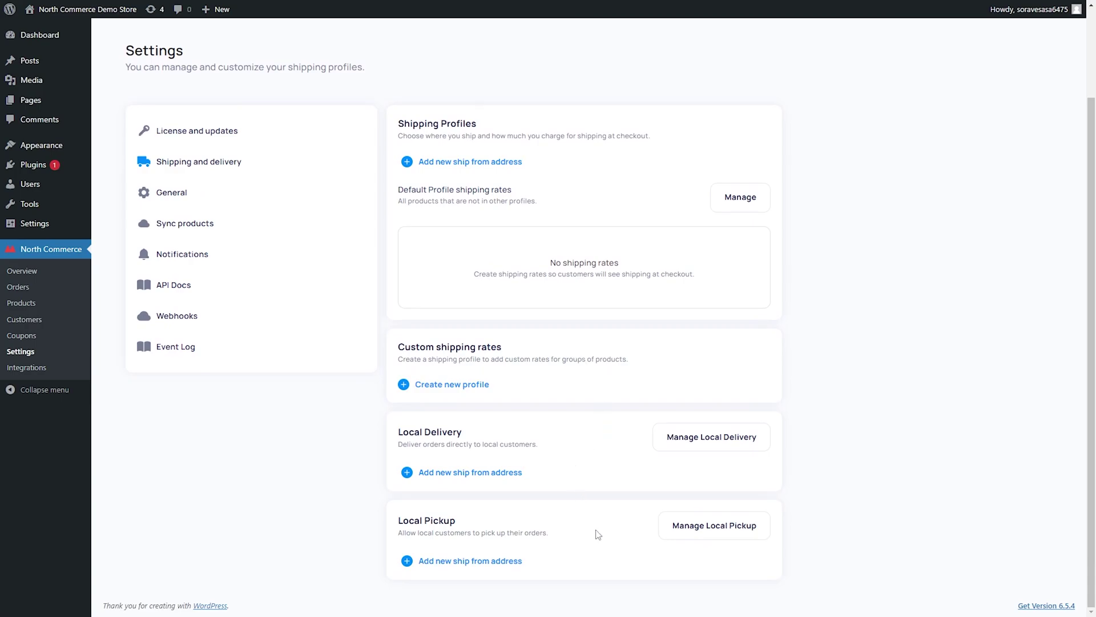
In General settings, enter a tax percentage of 8.25 in the Cart section.
left_click(153, 194)
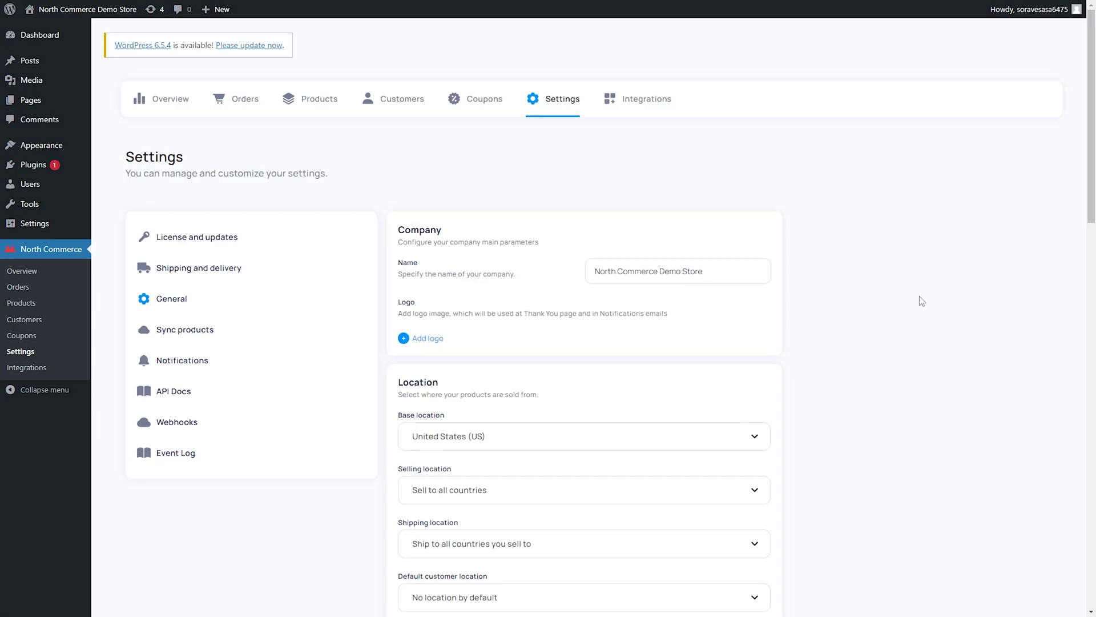
scroll(931, 274, "down", 4)
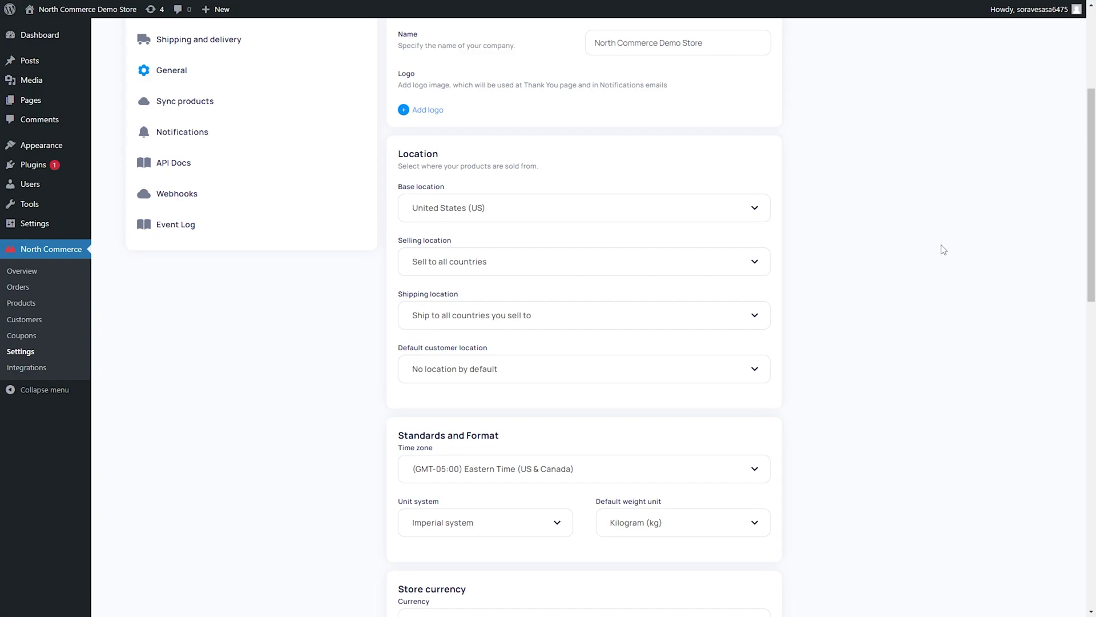
scroll(944, 250, "down", 3)
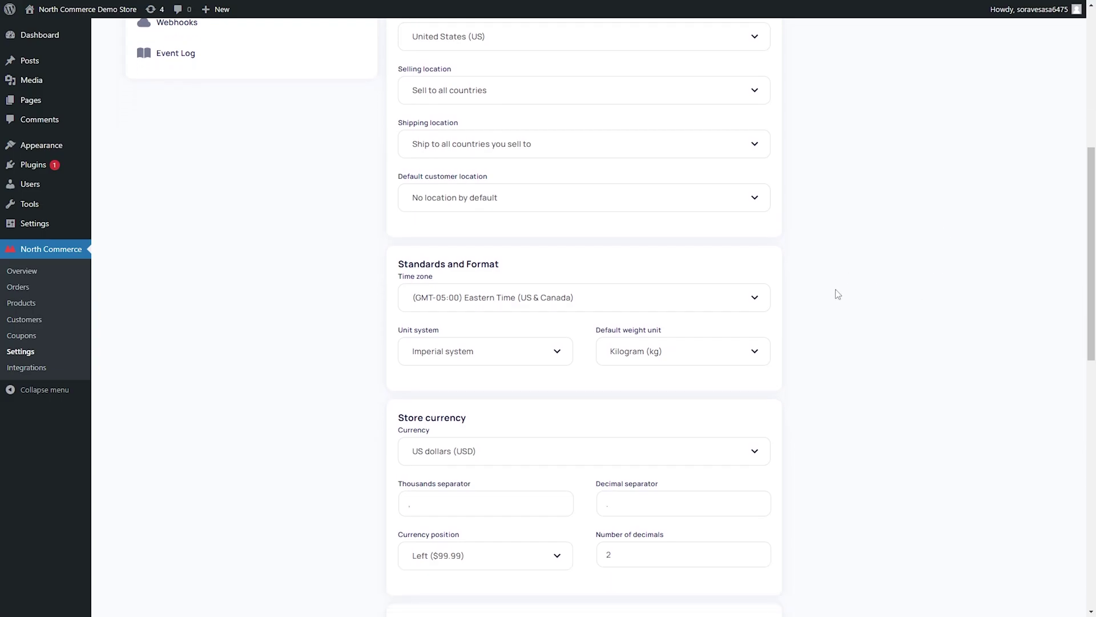
scroll(801, 289, "down", 5)
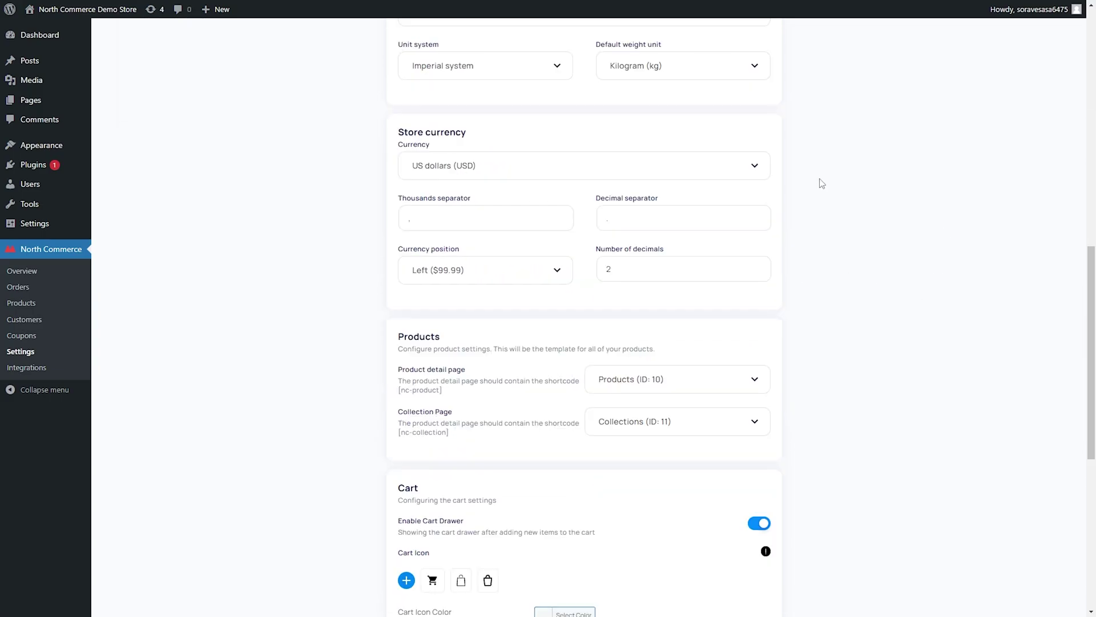
scroll(814, 281, "down", 2)
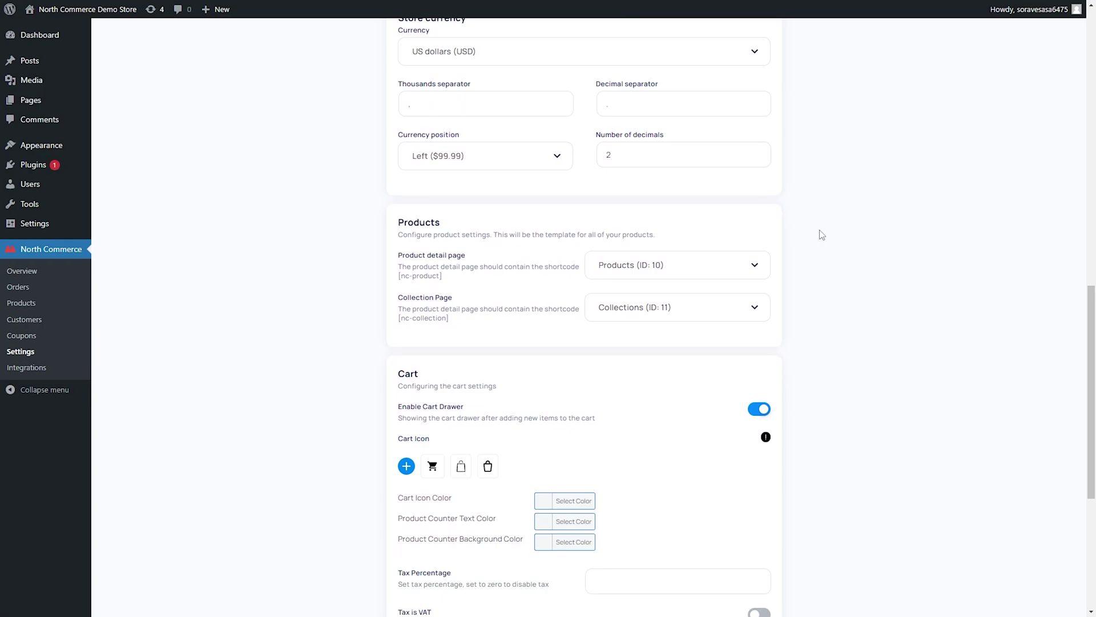
scroll(821, 234, "down", 3)
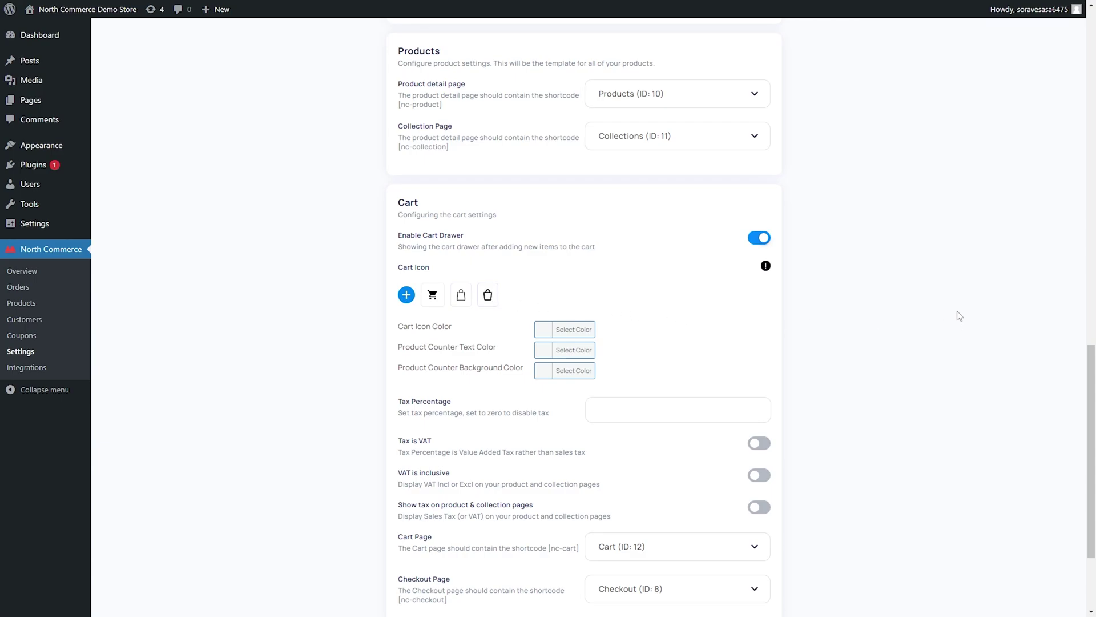
scroll(957, 312, "down", 3)
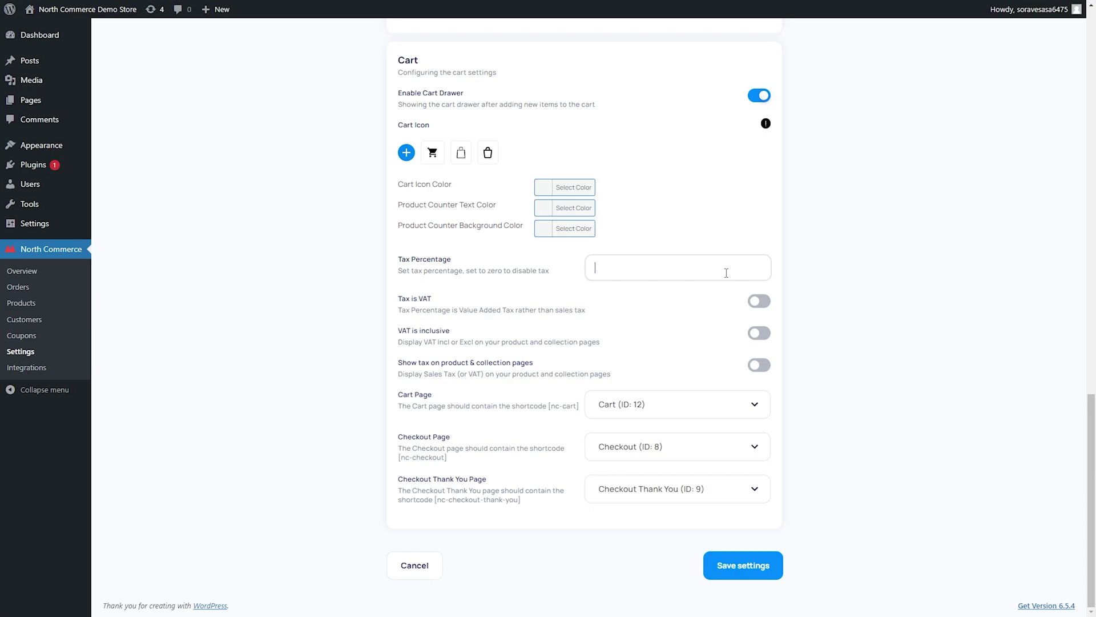
type("8.25")
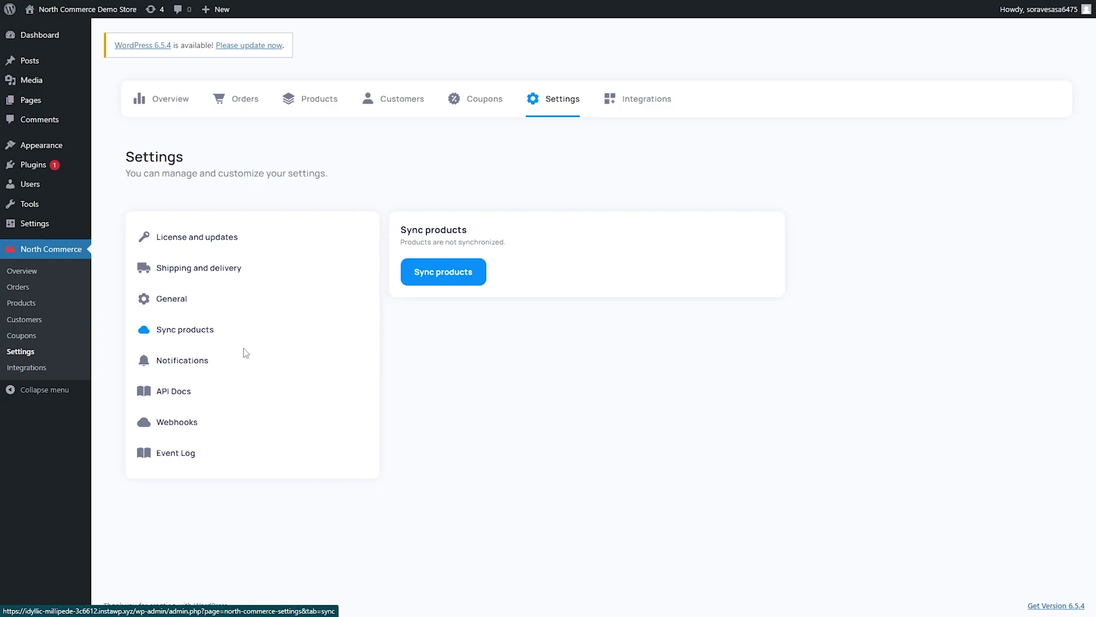
Review the Notifications, API Docs, Webhooks and Event Log settings, then view Integrations.
left_click(204, 365)
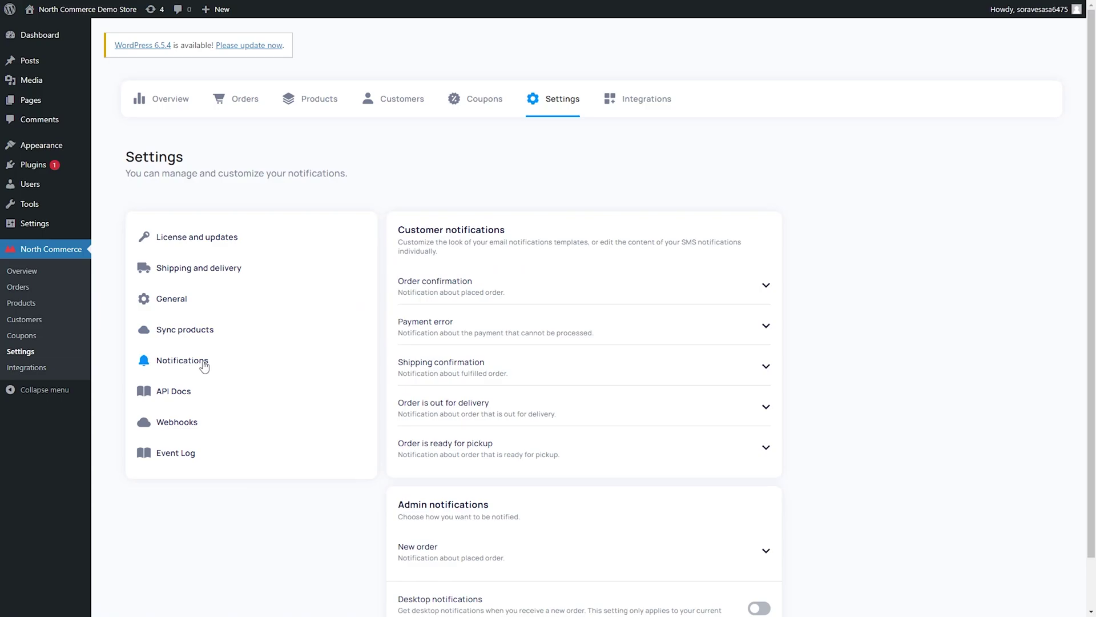
left_click(172, 394)
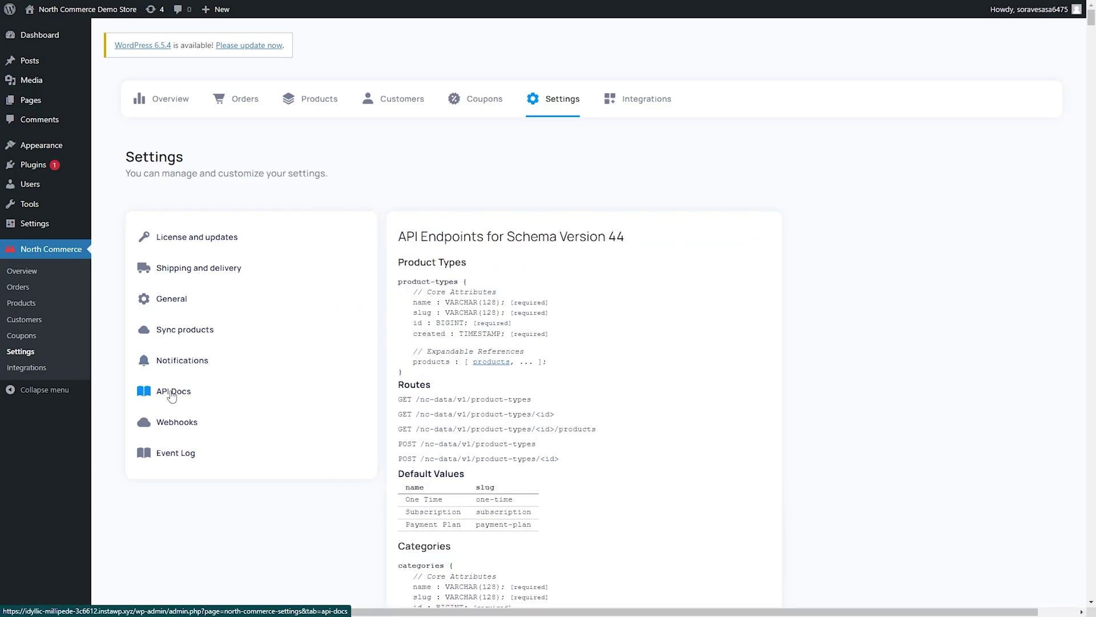
left_click(160, 429)
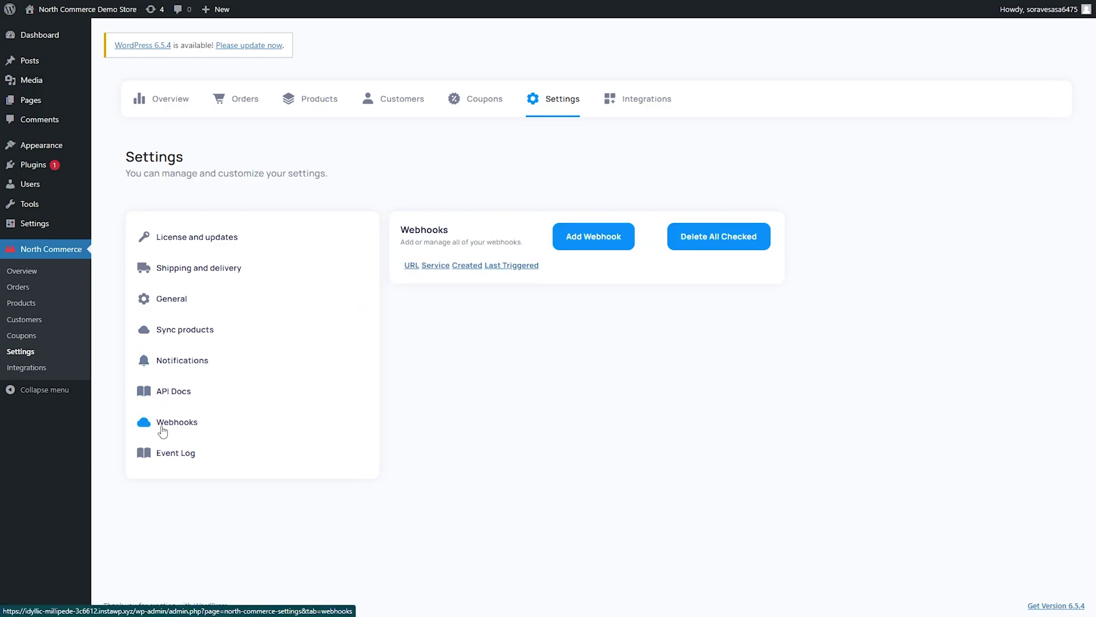
left_click(177, 455)
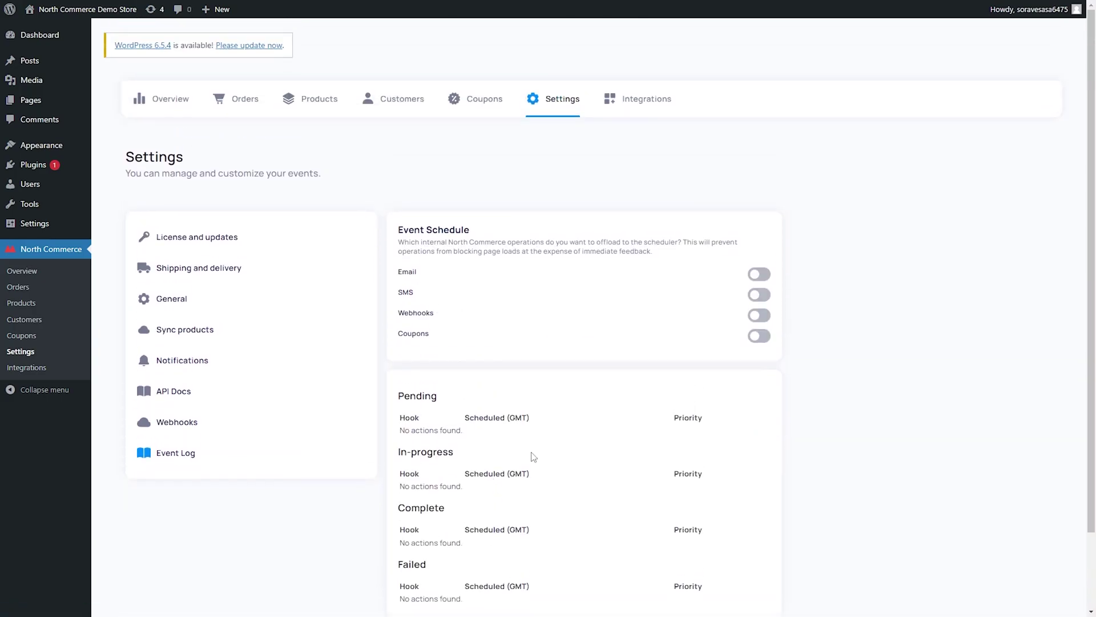
left_click(662, 112)
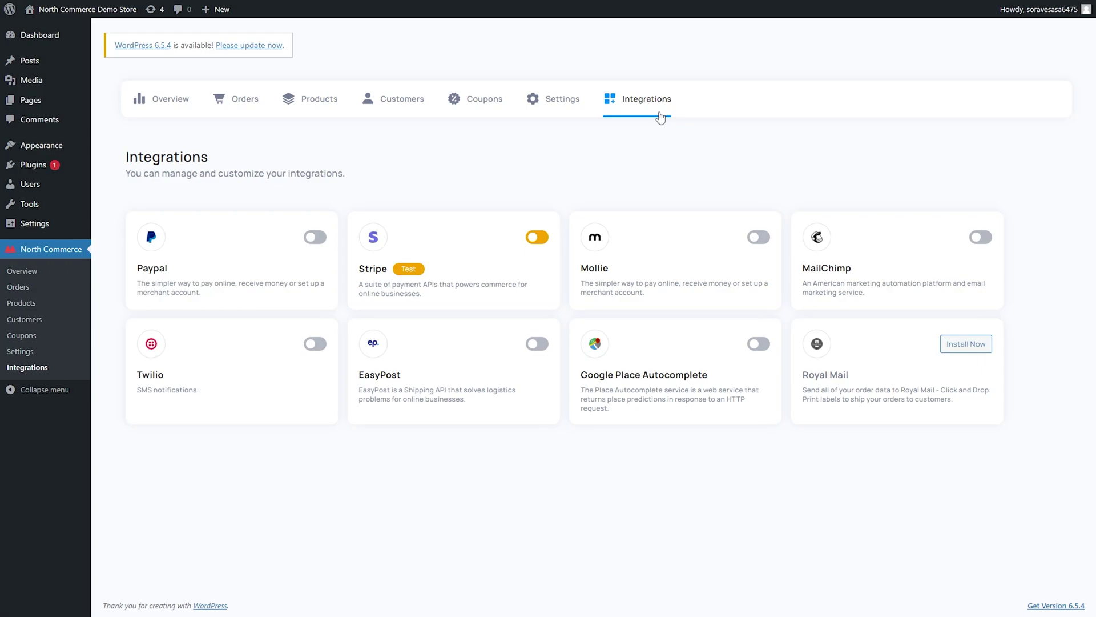
Return to the Overview dashboard showing today's $0.00 sales and 0 orders.
left_click(139, 103)
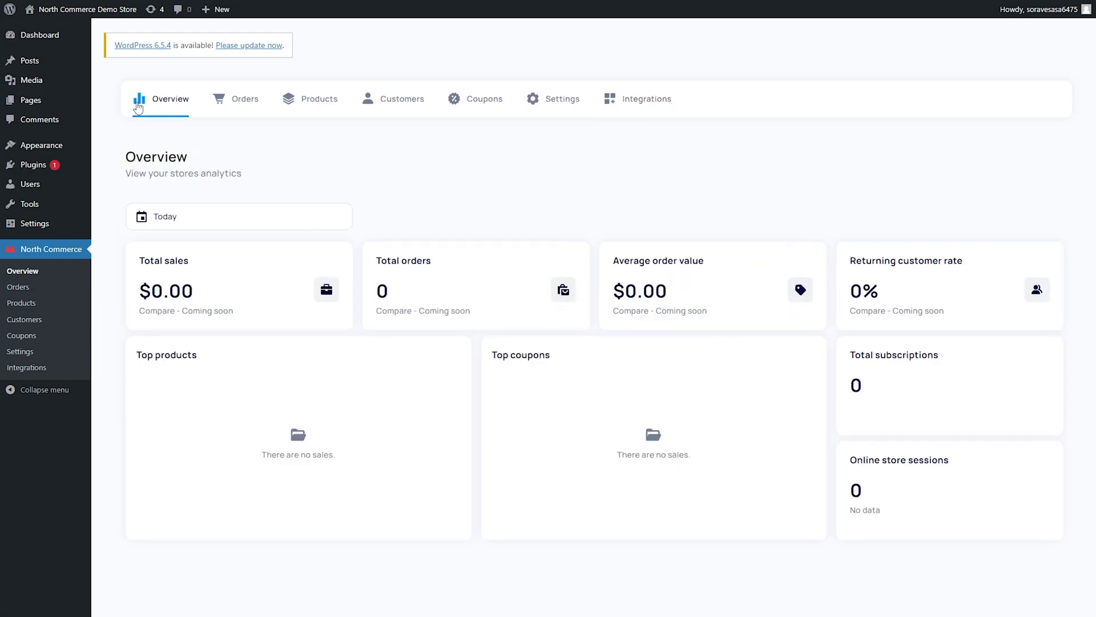